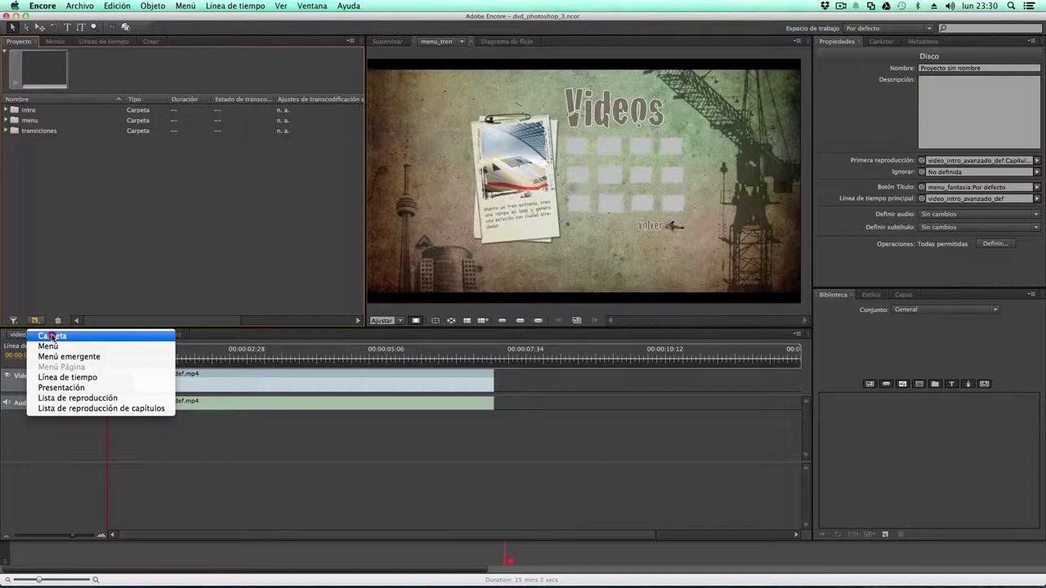
# Create a new project folder named "lineas de tiempo"
pyautogui.click(51, 337)
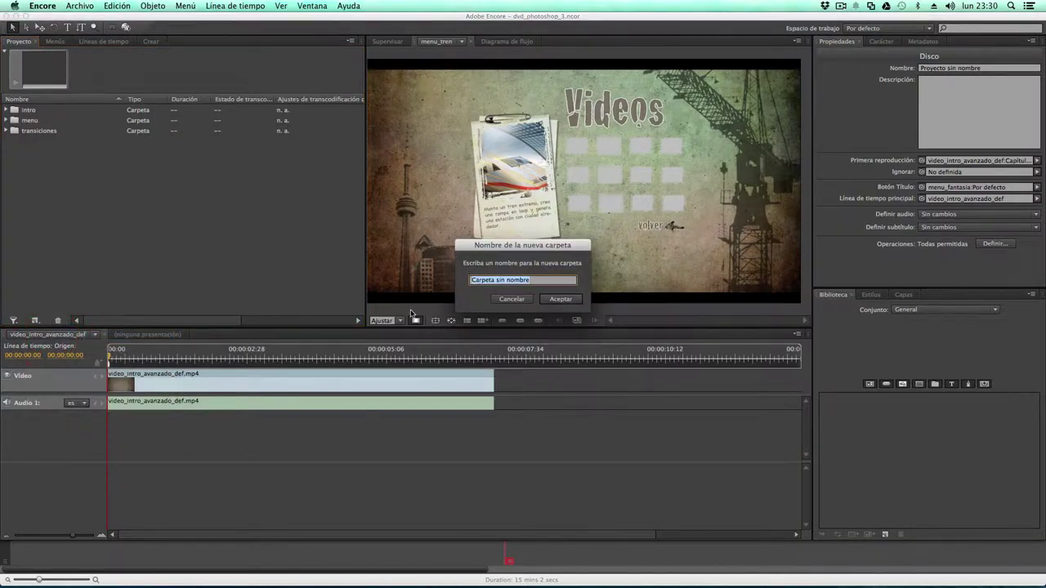
pyautogui.write('lineas de tiempo')
pyautogui.click(560, 299)
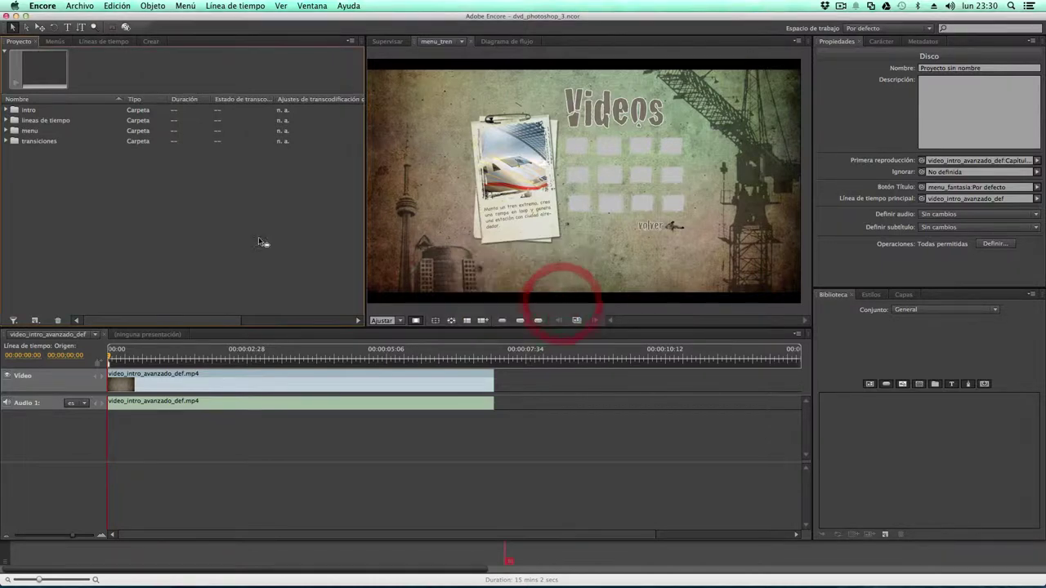
# Import tren_extremo_1.mov through tren_extremo_12.mov from tutoriales/tren_extremo as timelines into the "lineas de tiempo" folder
pyautogui.click(16, 121)
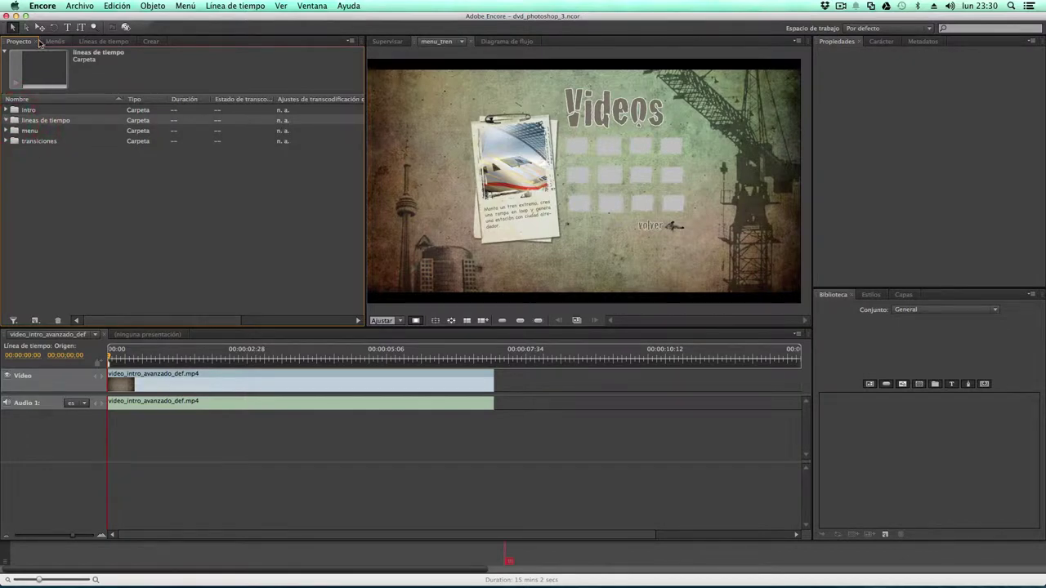
pyautogui.click(78, 6)
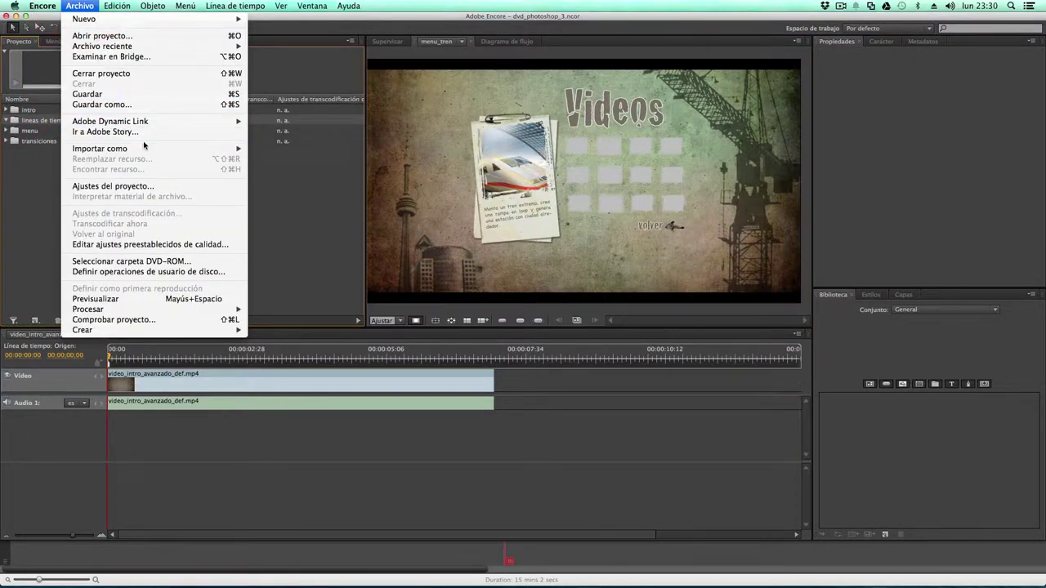
pyautogui.moveTo(146, 148)
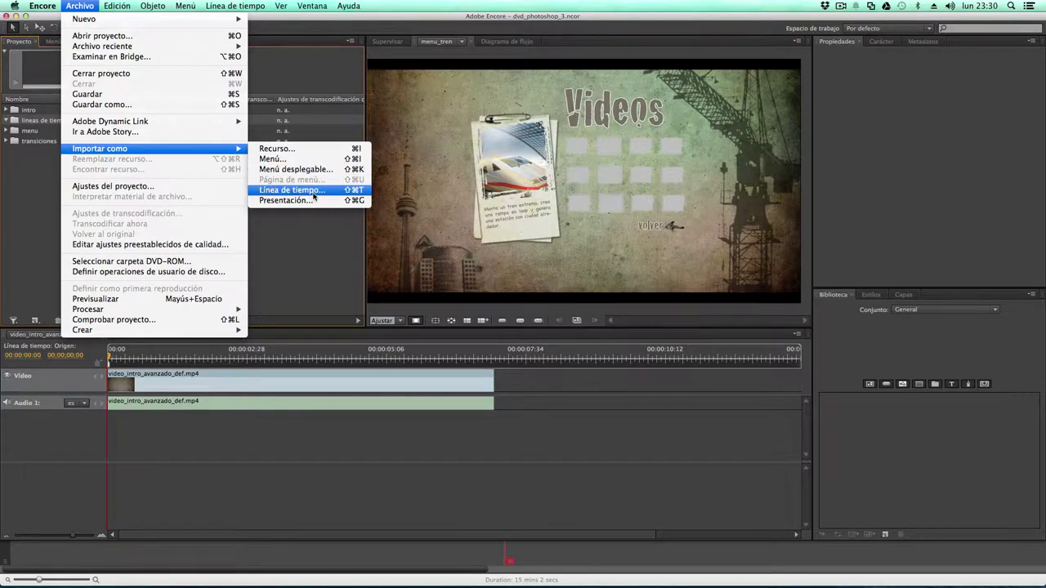
pyautogui.click(311, 194)
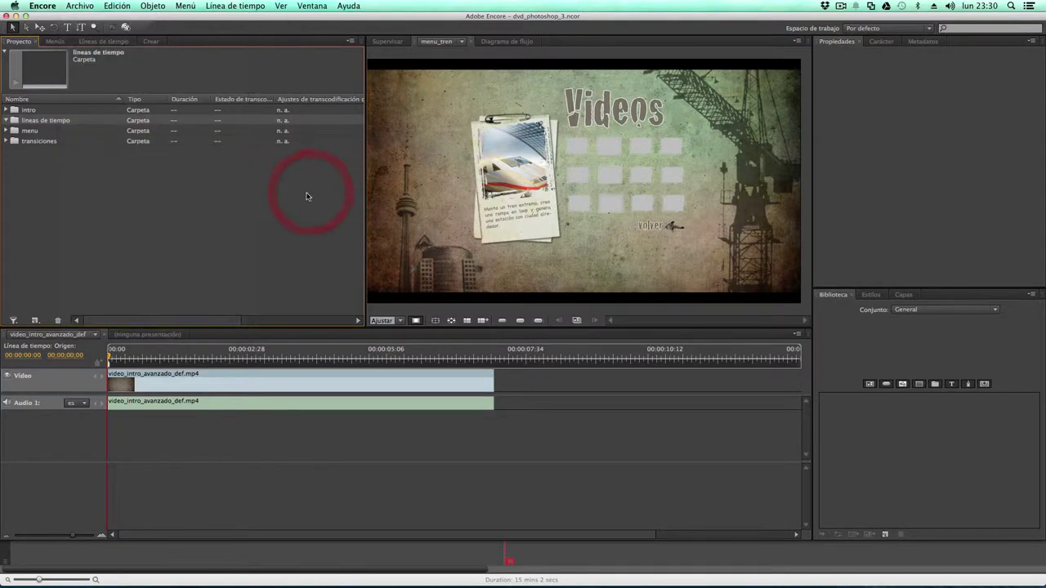
pyautogui.click(563, 121)
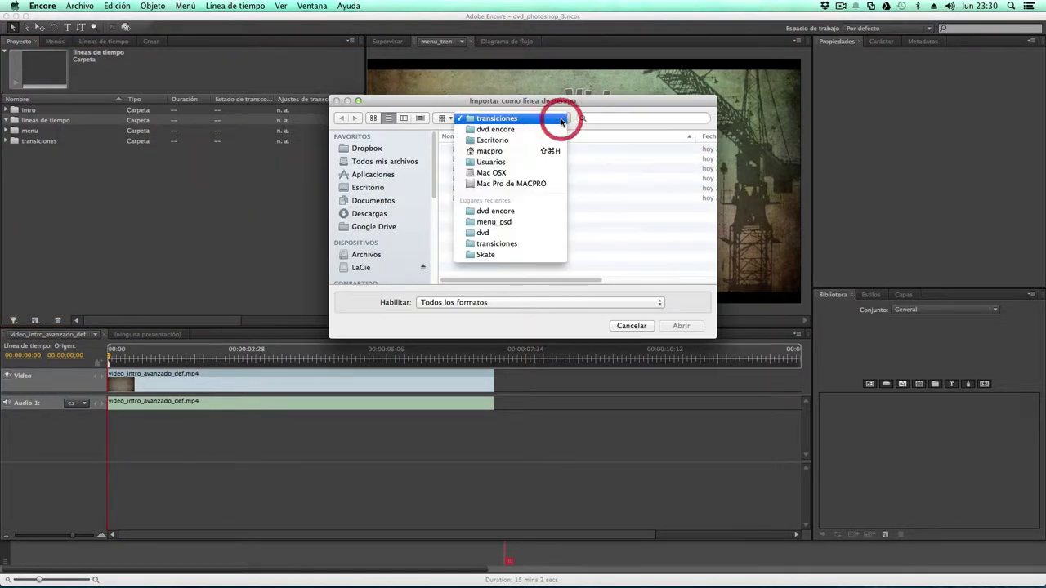
pyautogui.click(546, 130)
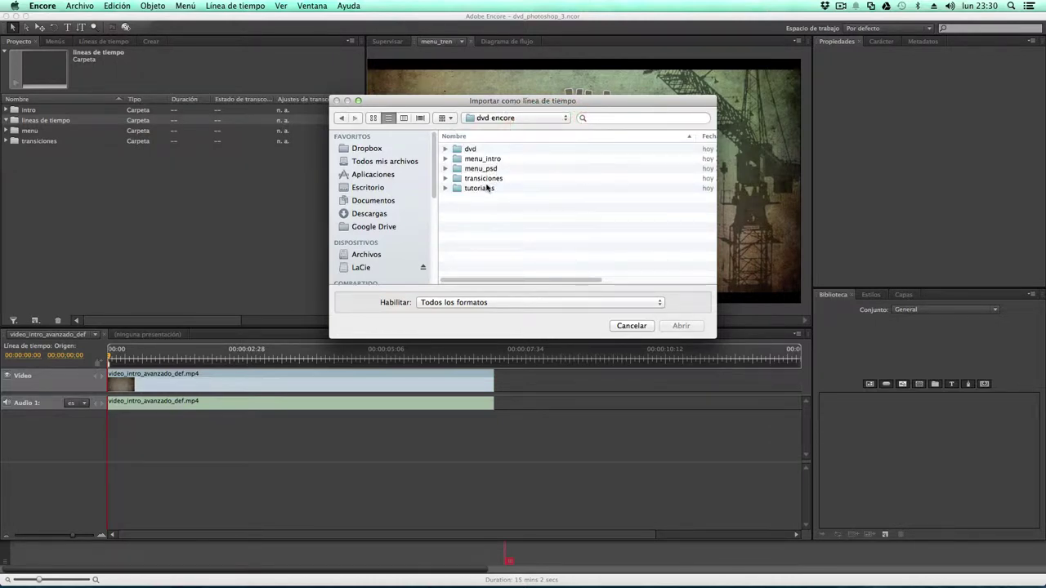
pyautogui.click(487, 188)
pyautogui.click(445, 188)
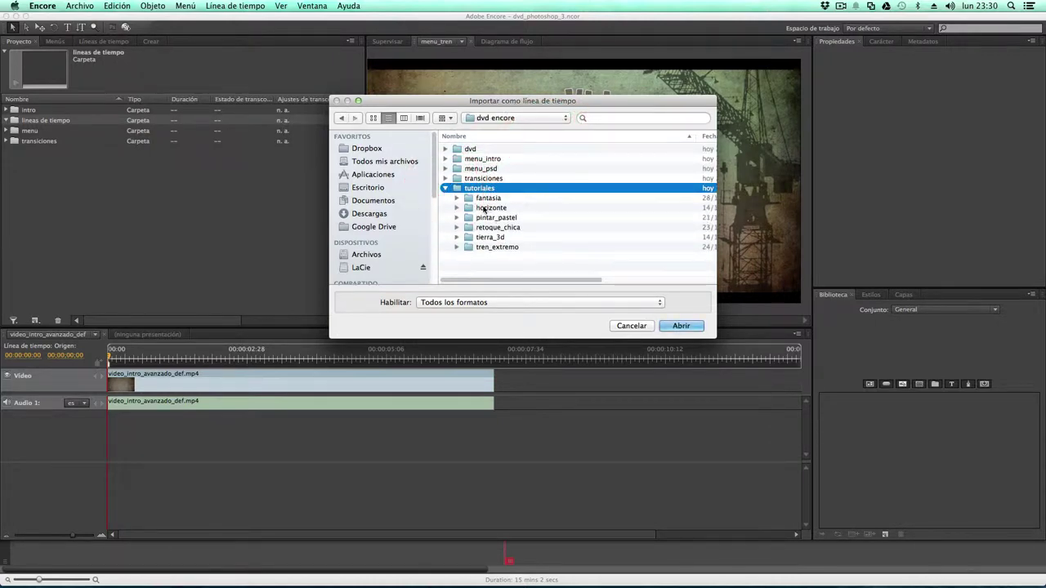
pyautogui.click(457, 247)
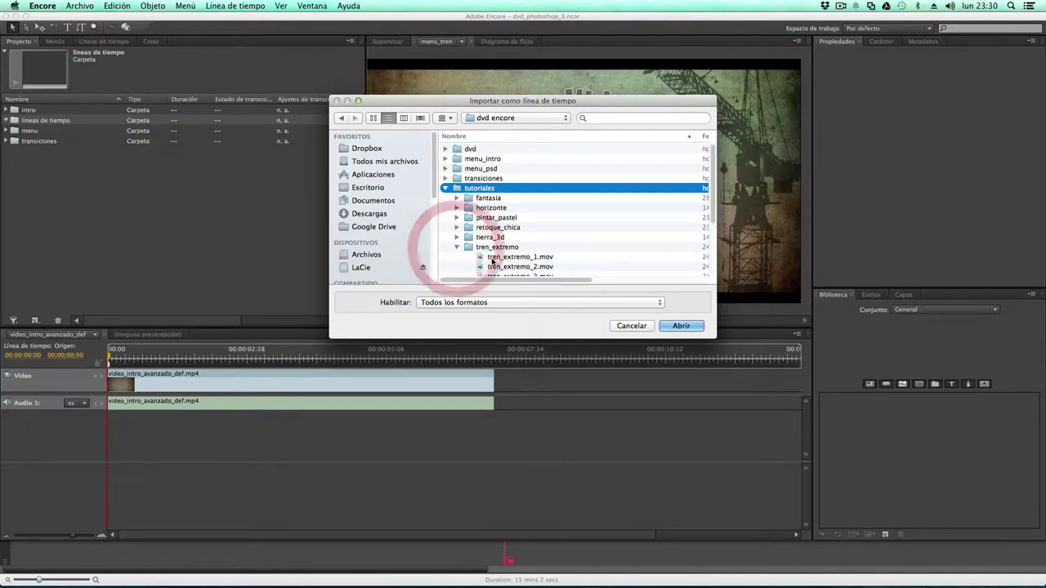
pyautogui.click(493, 259)
pyautogui.scroll(-3, 507, 264)
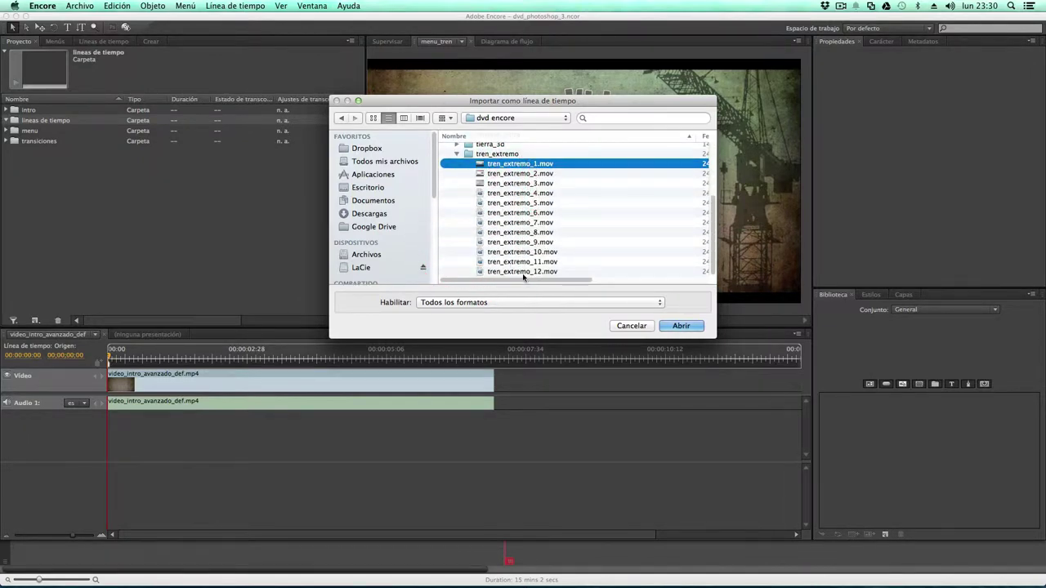
pyautogui.keyDown('shift'); pyautogui.click(523, 273); pyautogui.keyUp('shift')
pyautogui.click(679, 326)
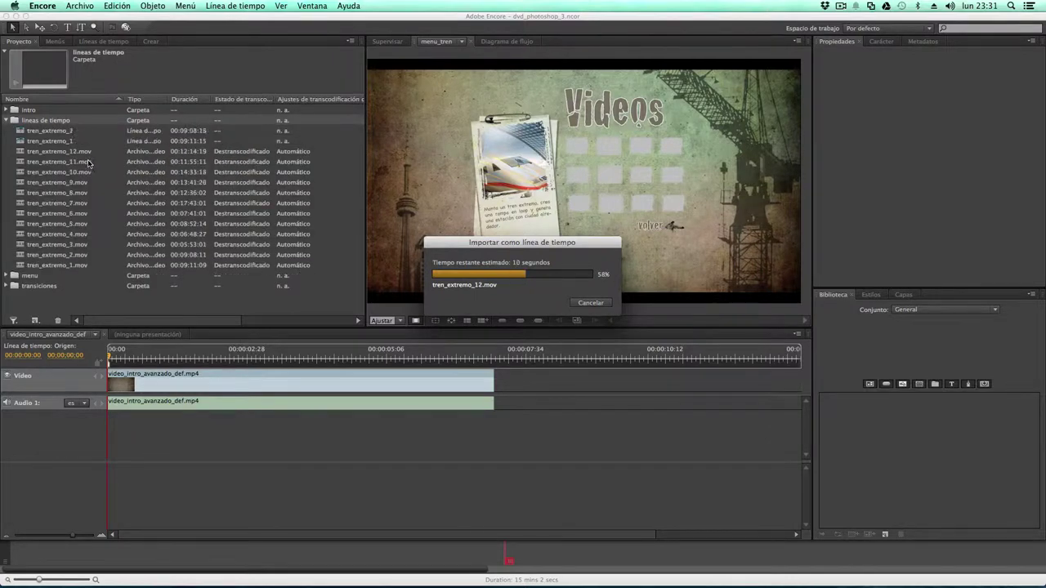
# Rename the "lineas de tiempo" folder as tren_extremo
pyautogui.click(48, 122)
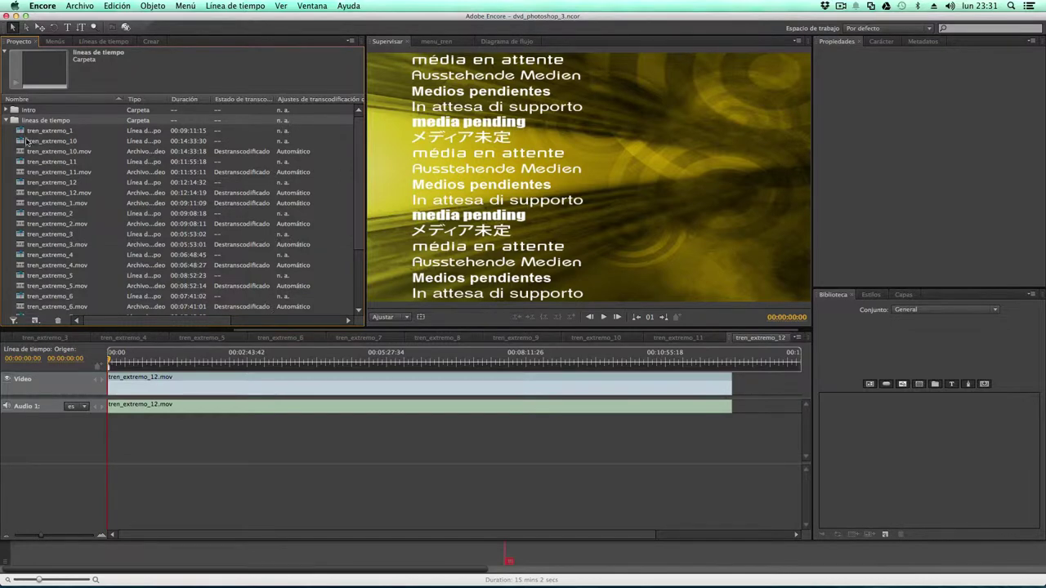
pyautogui.click(7, 120)
pyautogui.click(7, 120)
pyautogui.click(39, 129)
pyautogui.click(42, 121)
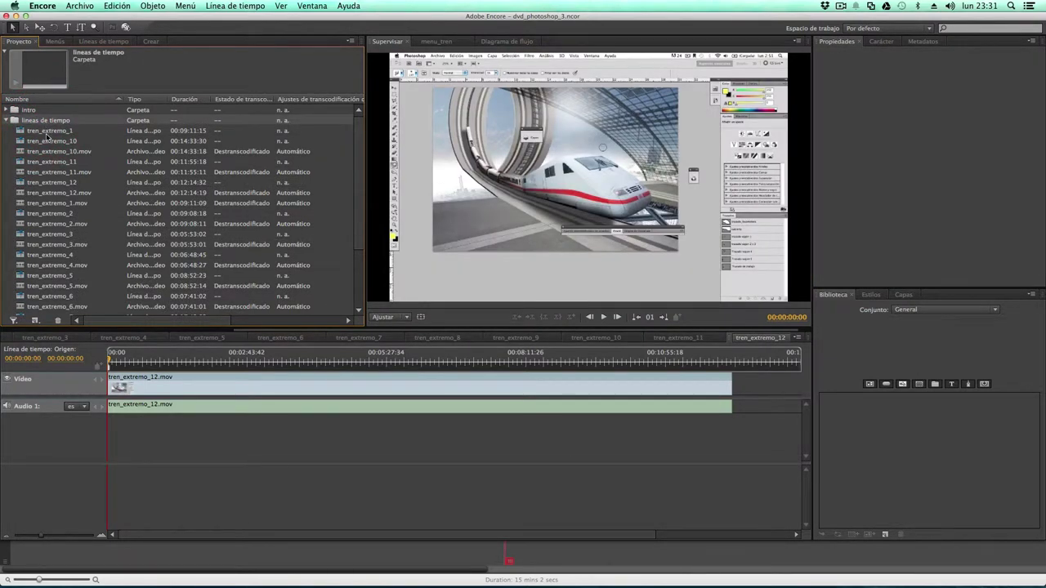
pyautogui.rightClick(48, 122)
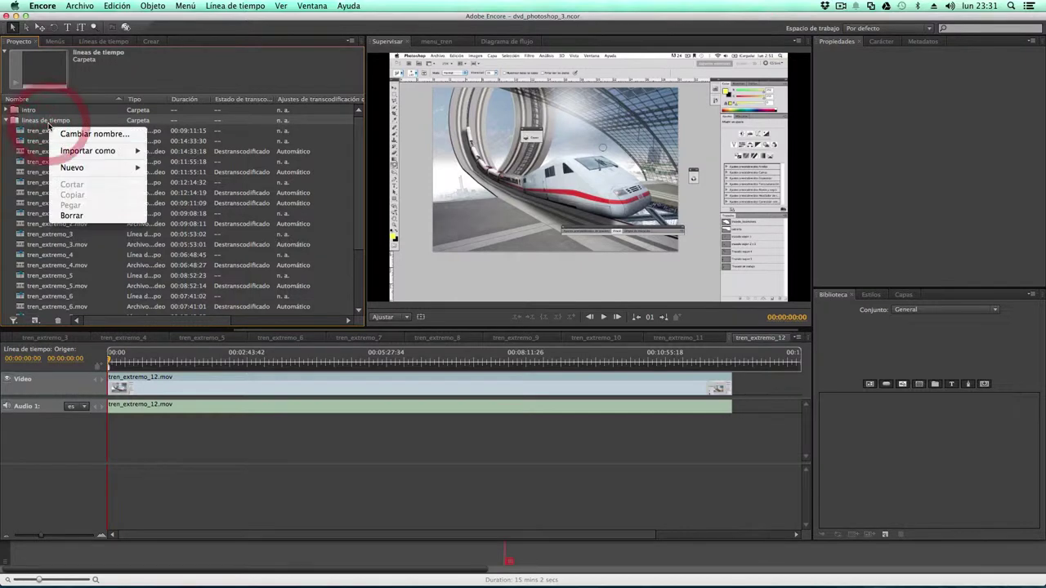
pyautogui.click(93, 133)
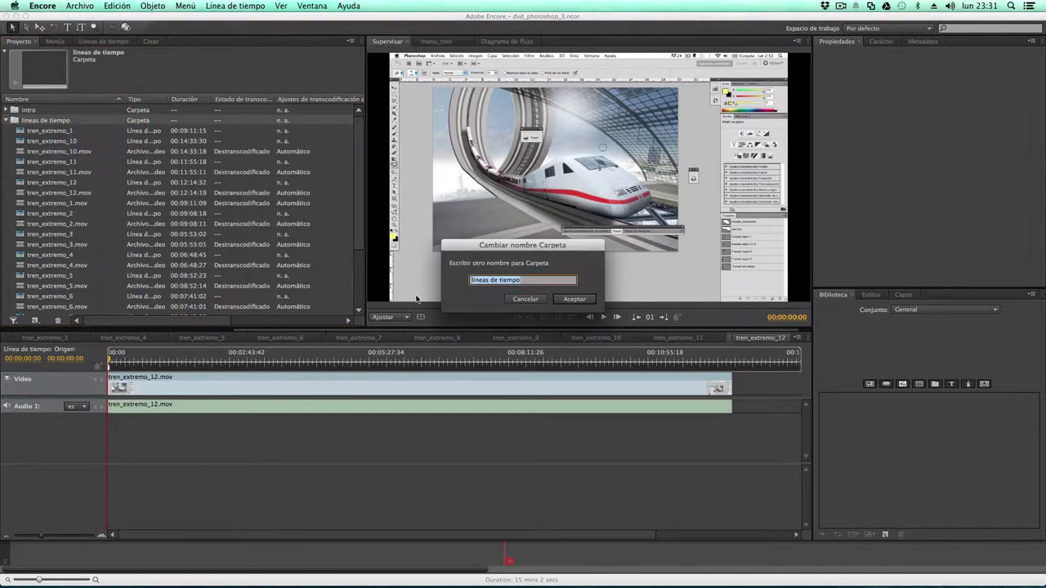
pyautogui.write('tren_extremo')
pyautogui.press('Return')
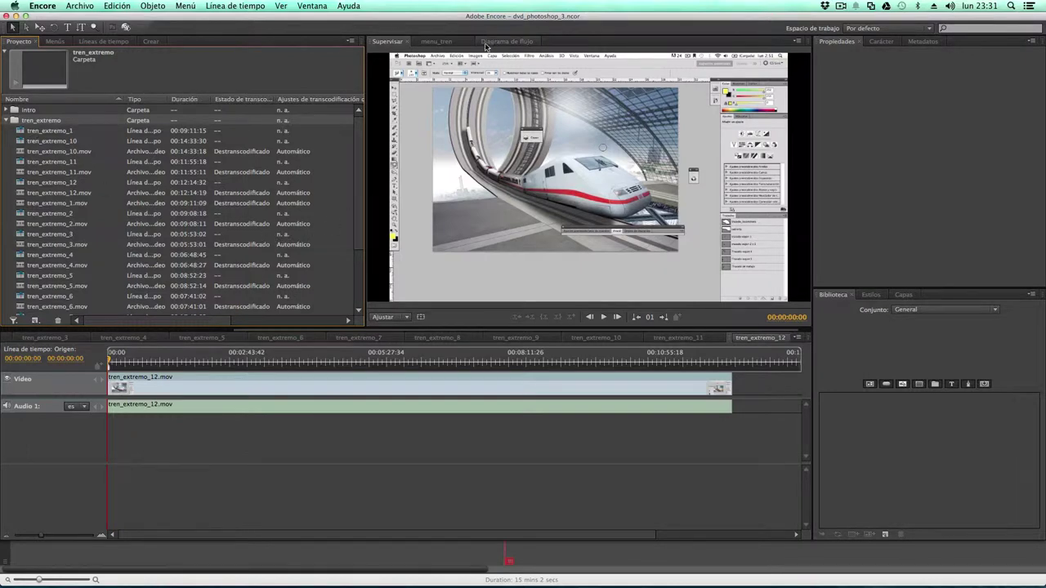
# Examine the menu_tren menu, its link from Boton tren and its escena buttons in the flowchart, along with the imported timelines
pyautogui.click(449, 42)
pyautogui.click(444, 44)
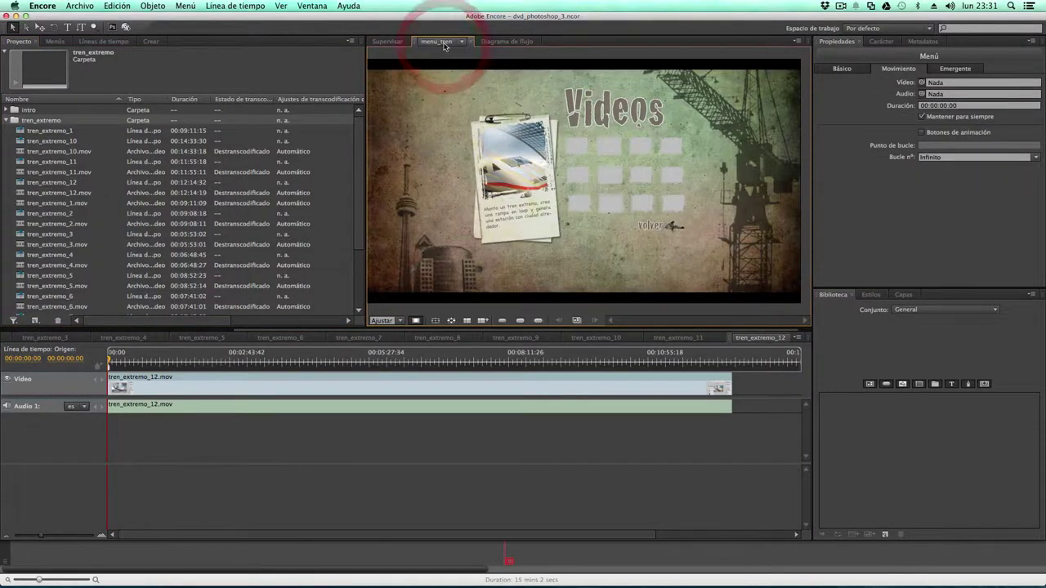
pyautogui.click(493, 42)
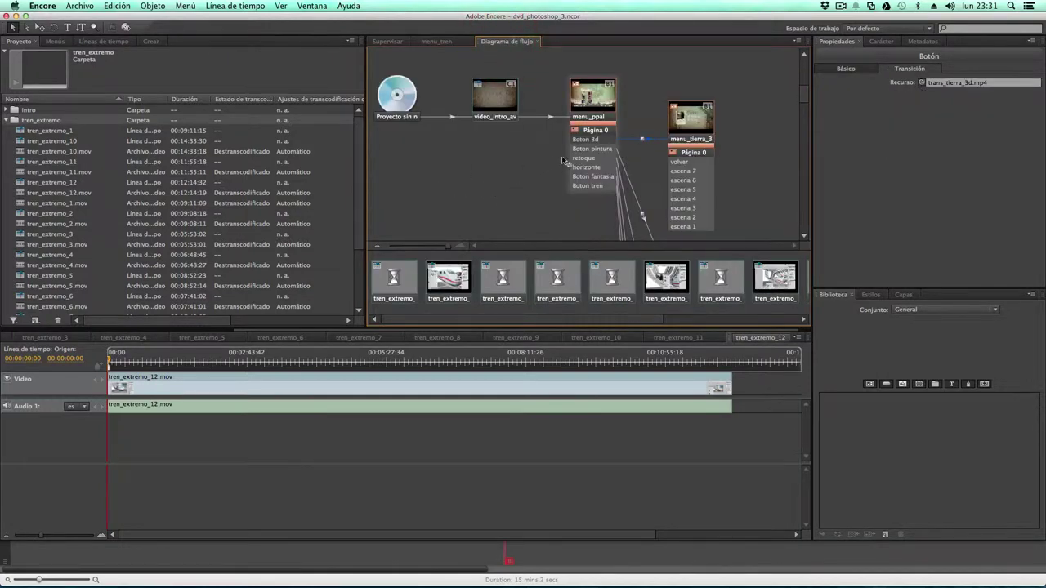
pyautogui.click(601, 116)
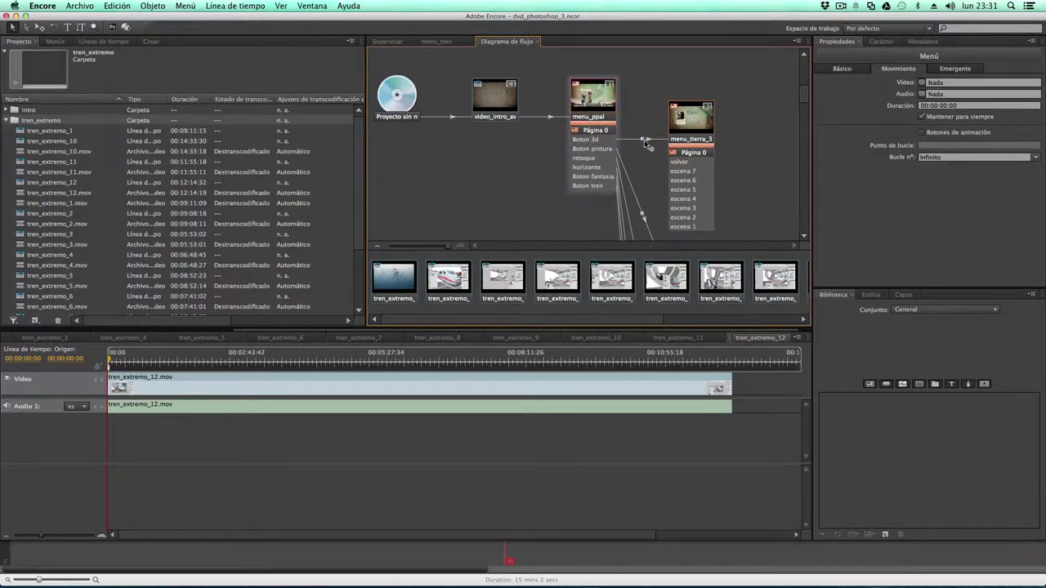
pyautogui.scroll(-1, 644, 162)
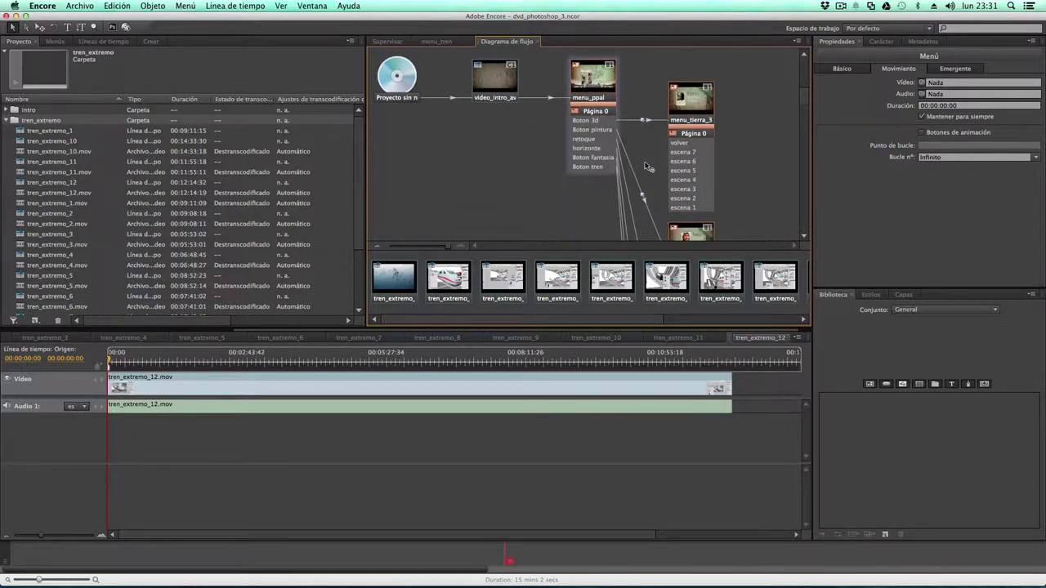
pyautogui.click(588, 169)
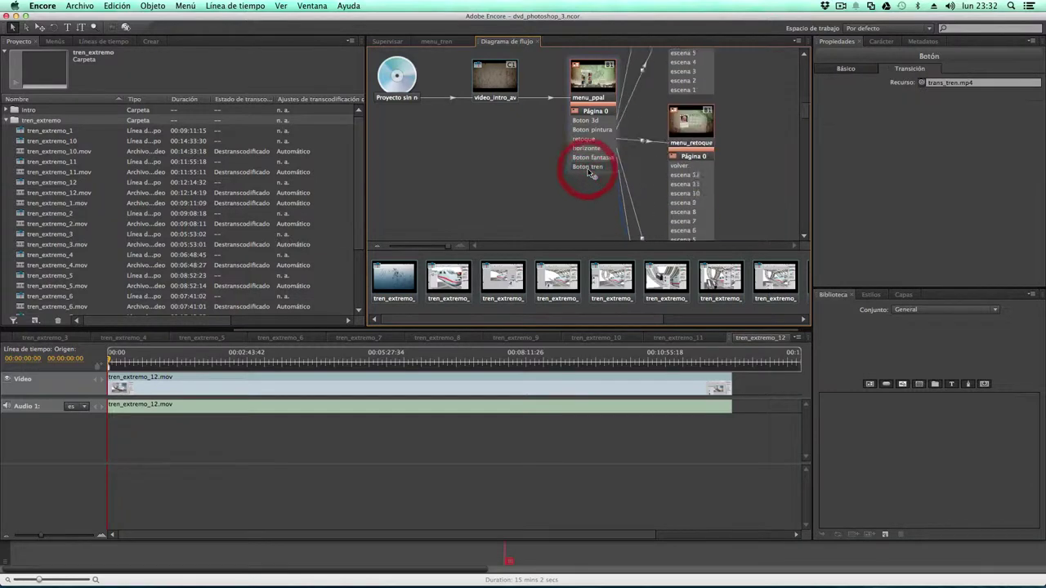
pyautogui.scroll(-1, 754, 181)
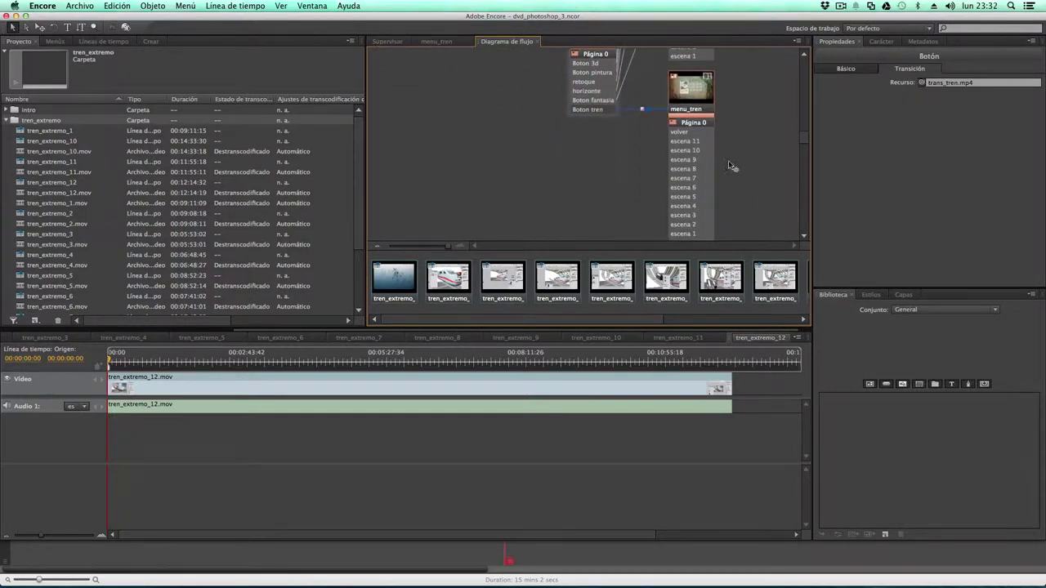
pyautogui.scroll(-1, 692, 159)
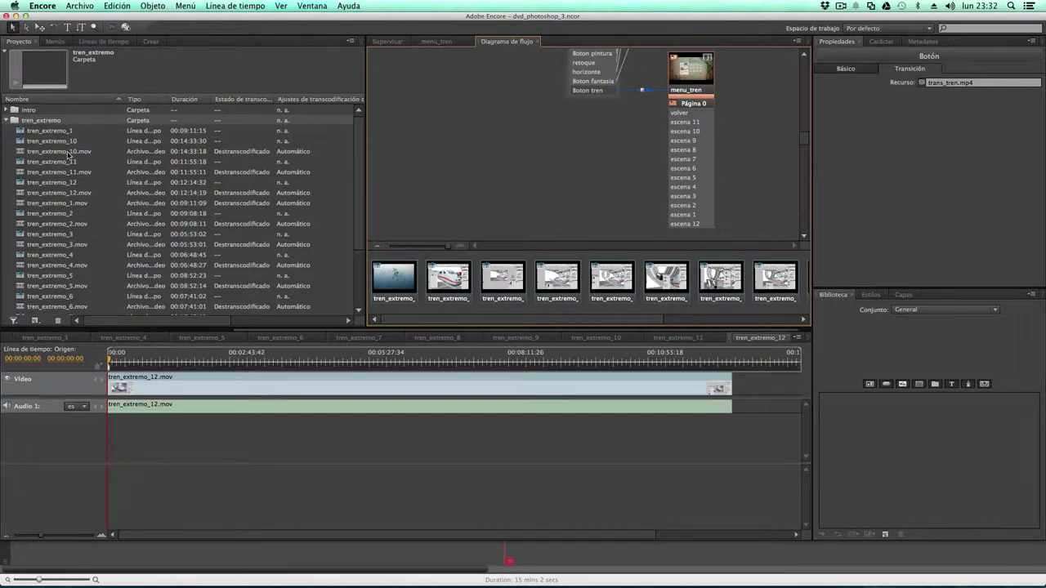
pyautogui.scroll(-4, 95, 298)
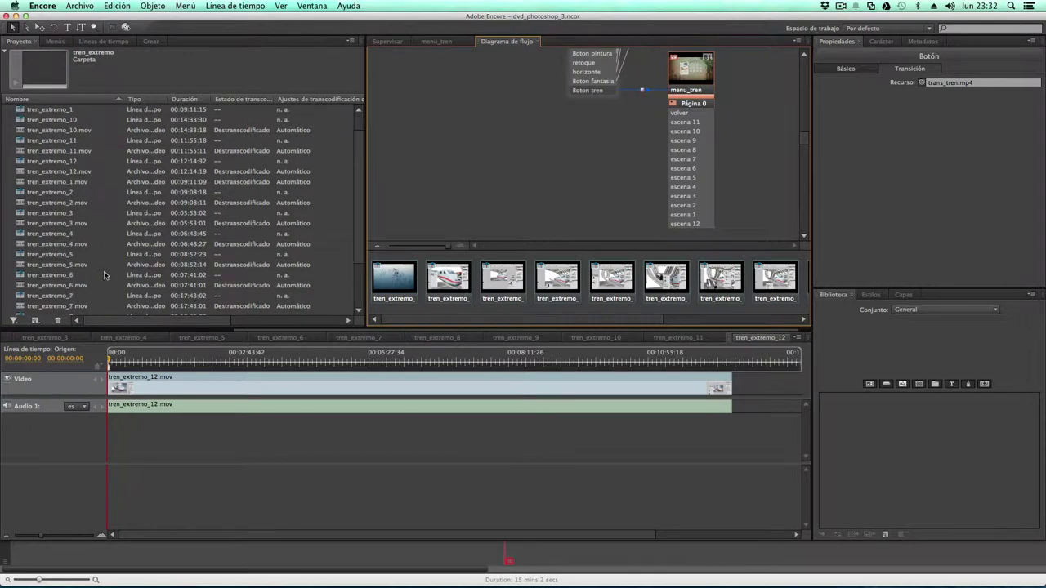
pyautogui.scroll(1, 90, 200)
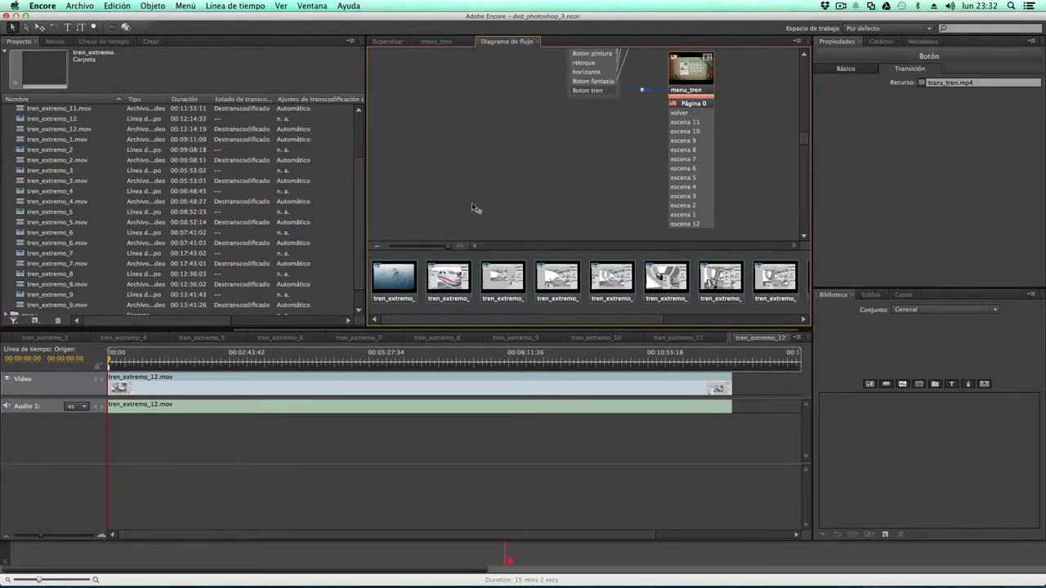
# In the flowchart, link the menu_tren buttons escena 1 through escena 5 to the matching timelines tren_extremo_1 through tren_extremo_5
pyautogui.click(675, 217)
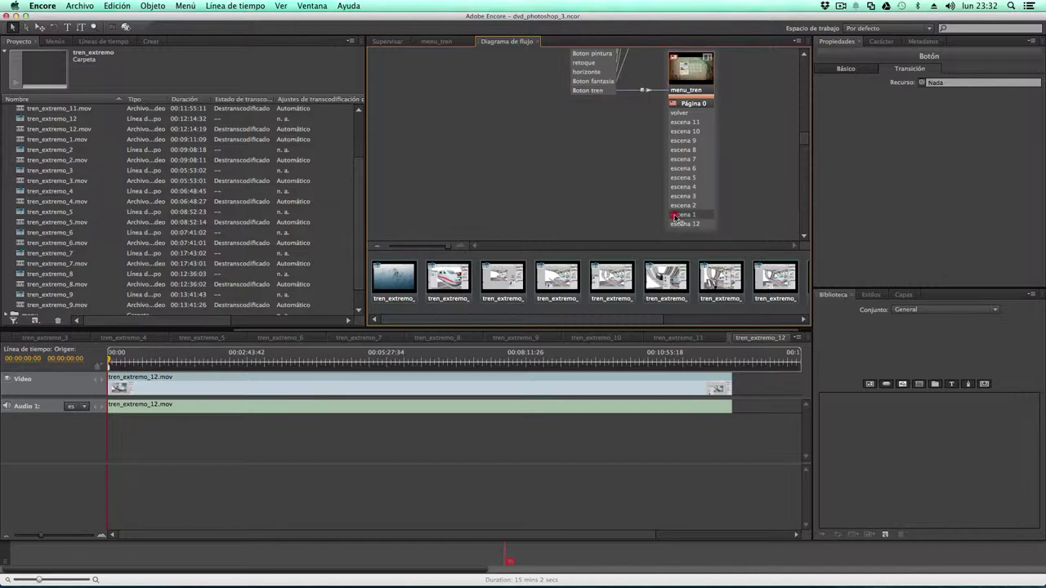
pyautogui.scroll(2, 147, 198)
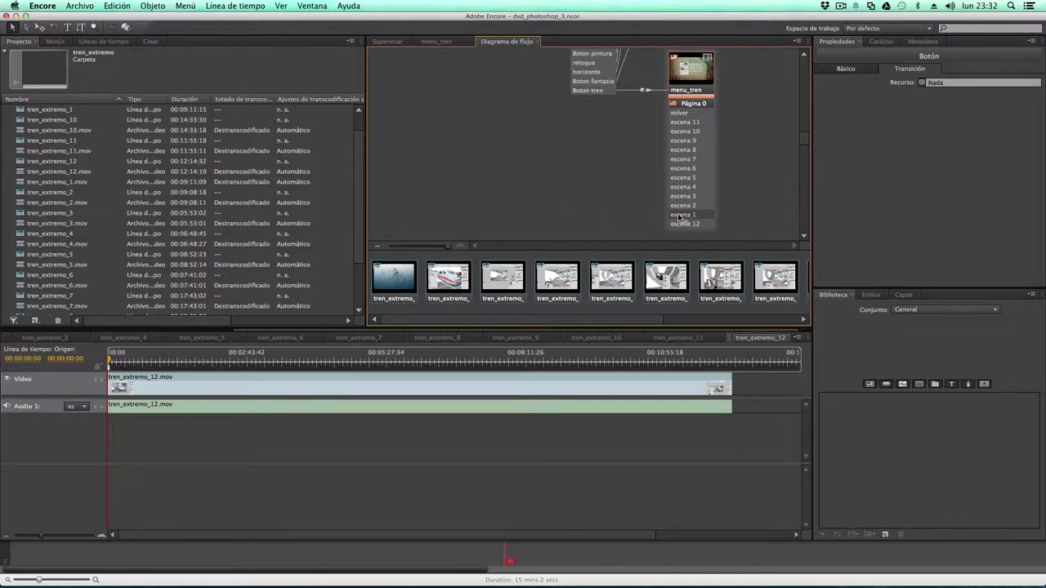
pyautogui.moveTo(683, 218); pyautogui.dragTo(69, 120)
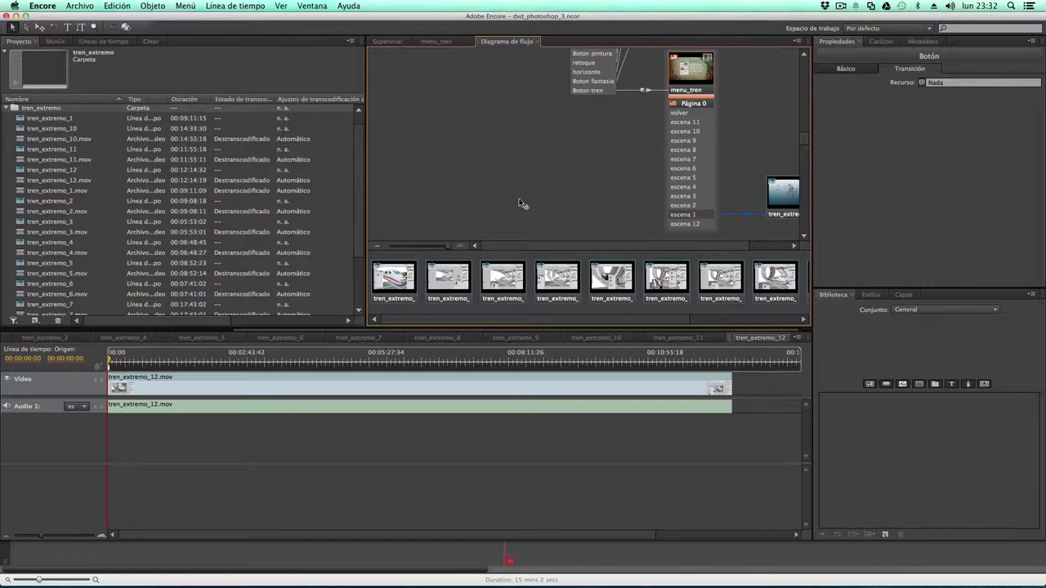
pyautogui.click(679, 210)
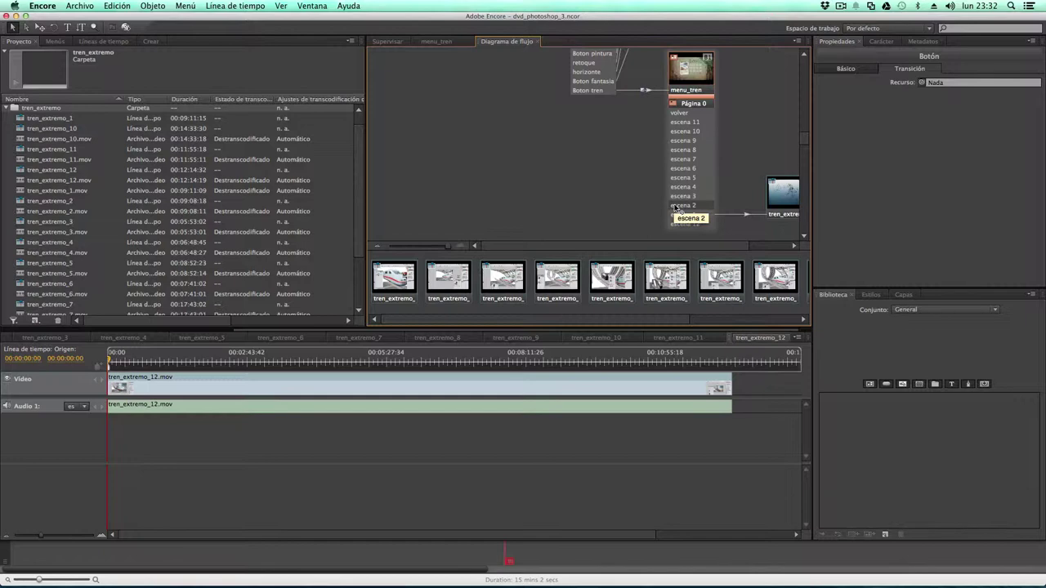
pyautogui.moveTo(677, 211); pyautogui.dragTo(71, 202)
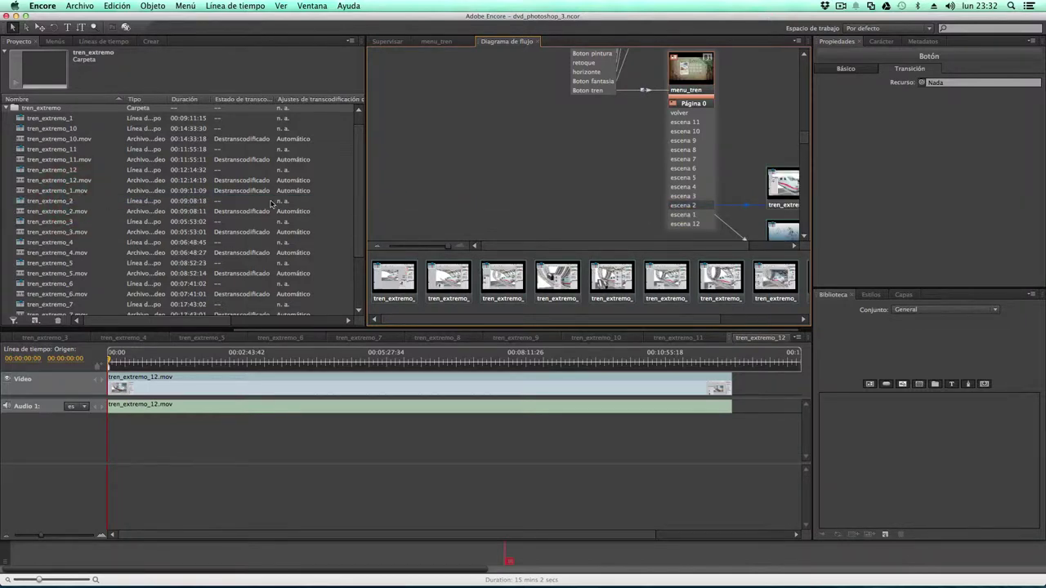
pyautogui.moveTo(678, 197); pyautogui.dragTo(72, 222)
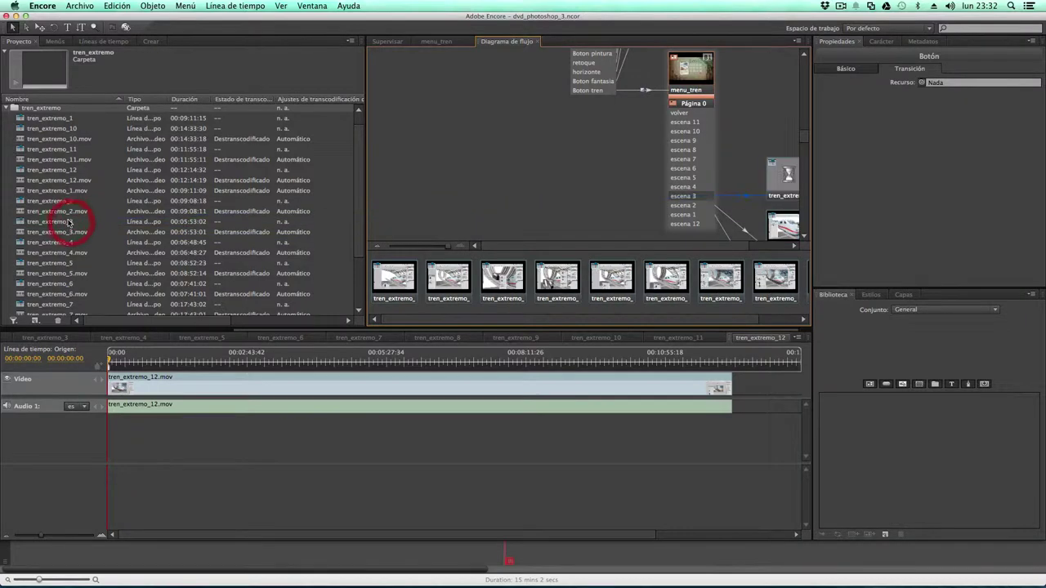
pyautogui.click(683, 188)
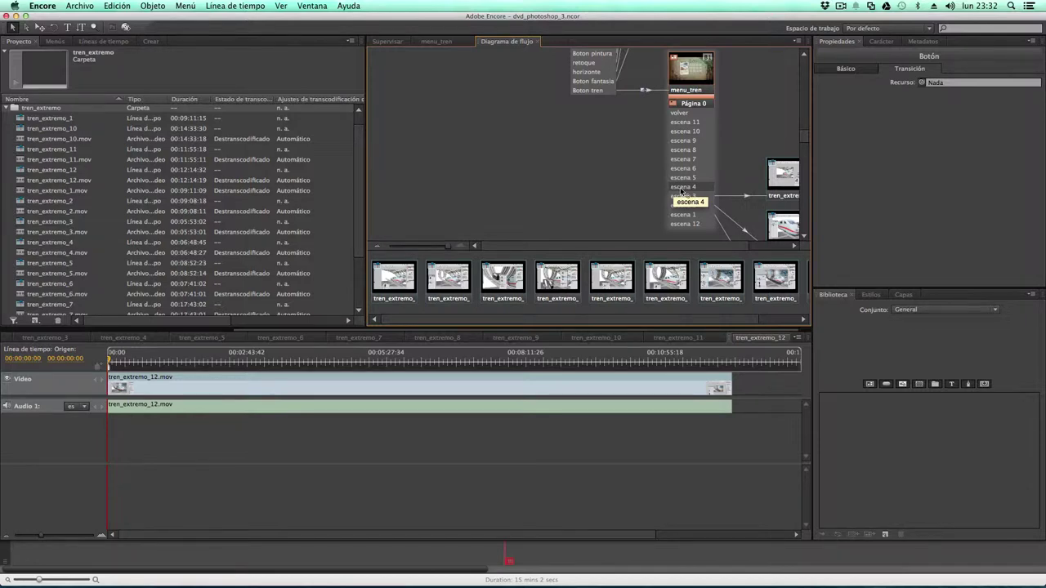
pyautogui.moveTo(675, 192); pyautogui.dragTo(64, 245)
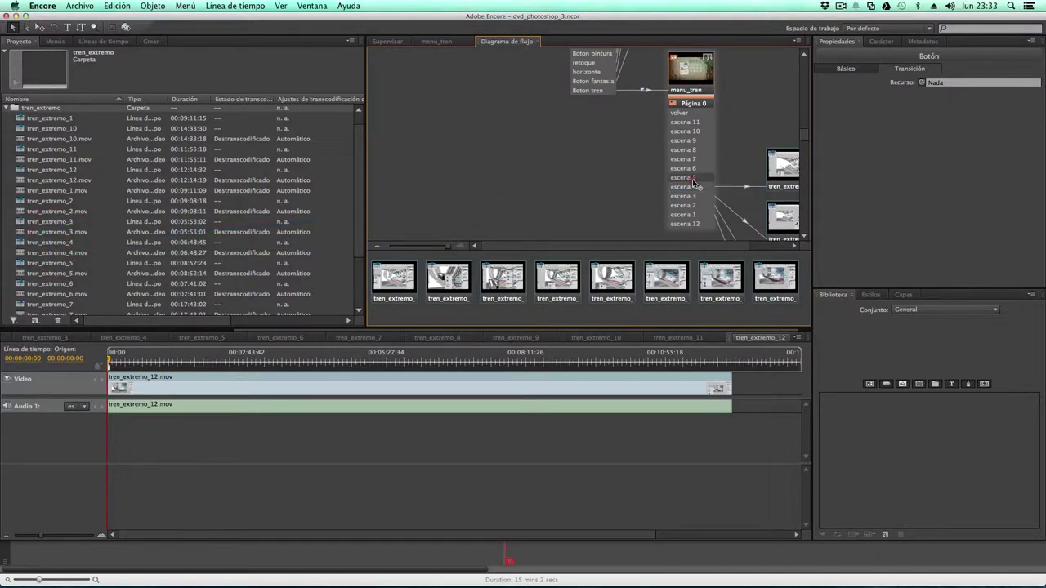
pyautogui.moveTo(691, 183); pyautogui.dragTo(60, 263)
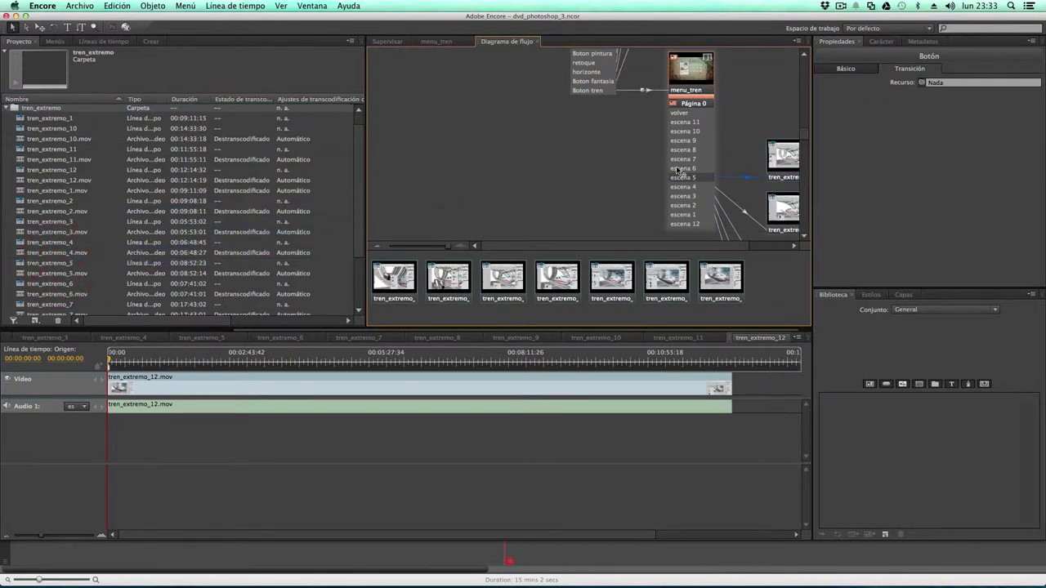
# In the flowchart, link the menu_tren buttons escena 6 through escena 9 to the matching timelines tren_extremo_6 through tren_extremo_9
pyautogui.moveTo(678, 169); pyautogui.dragTo(77, 284)
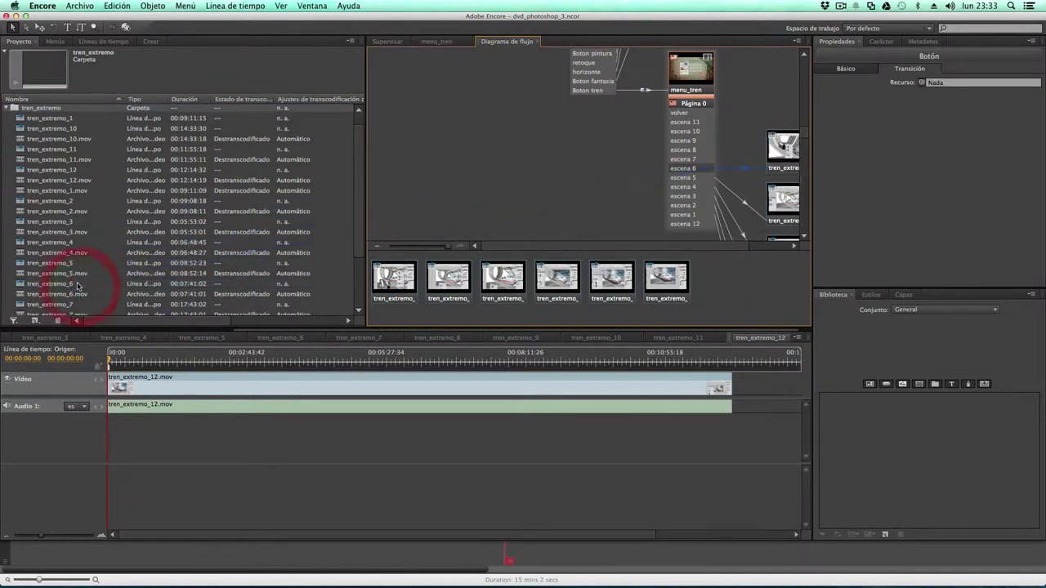
pyautogui.moveTo(684, 160); pyautogui.dragTo(67, 305)
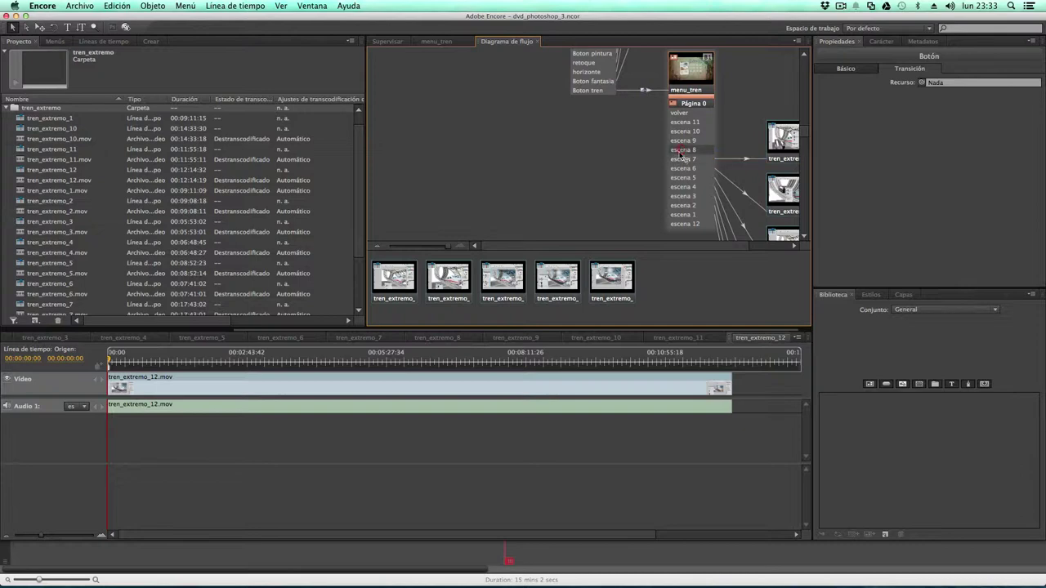
pyautogui.moveTo(678, 153); pyautogui.dragTo(63, 291)
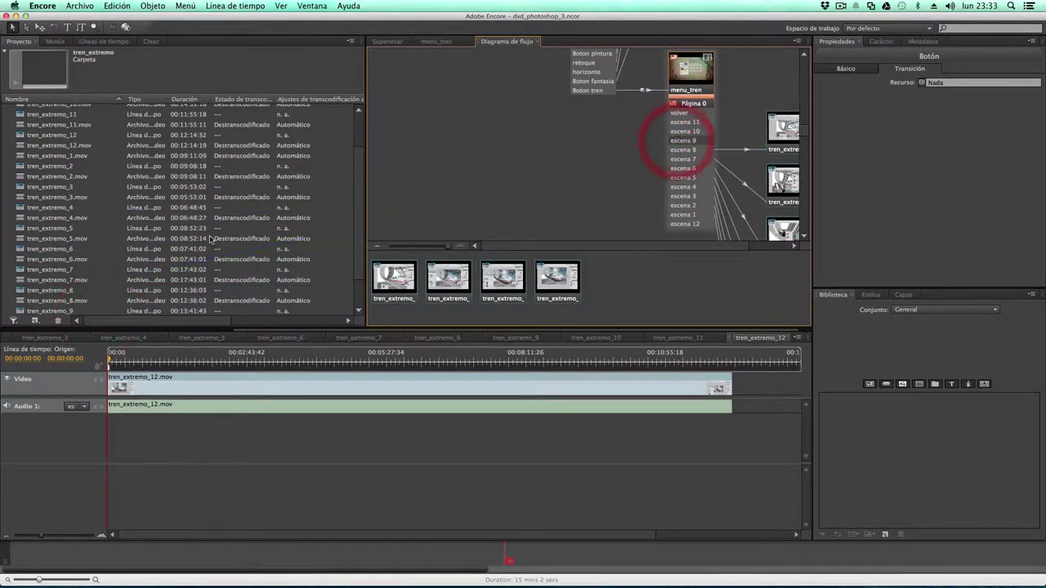
pyautogui.scroll(-3, 211, 239)
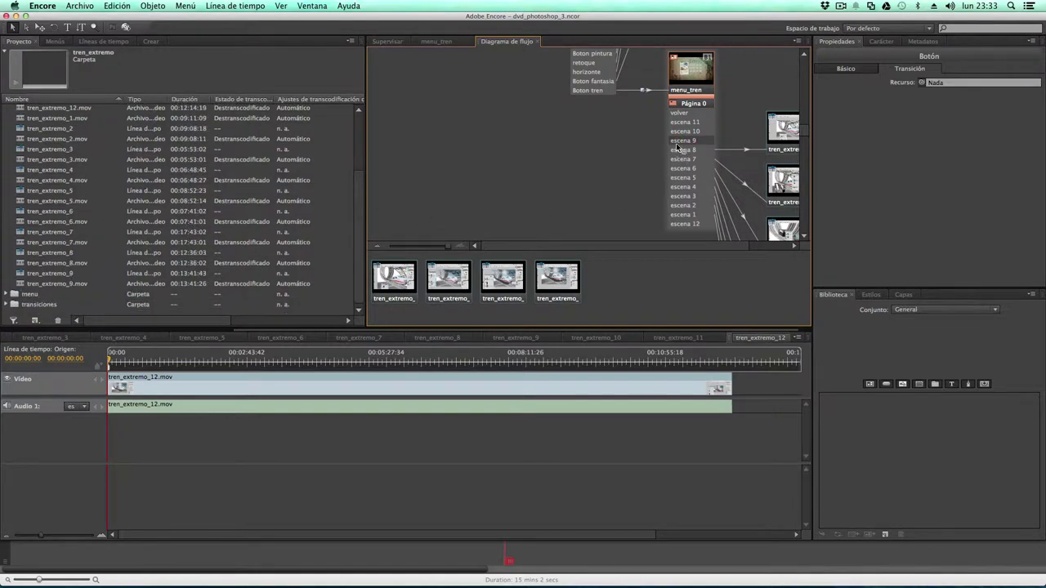
pyautogui.moveTo(676, 146); pyautogui.dragTo(68, 275)
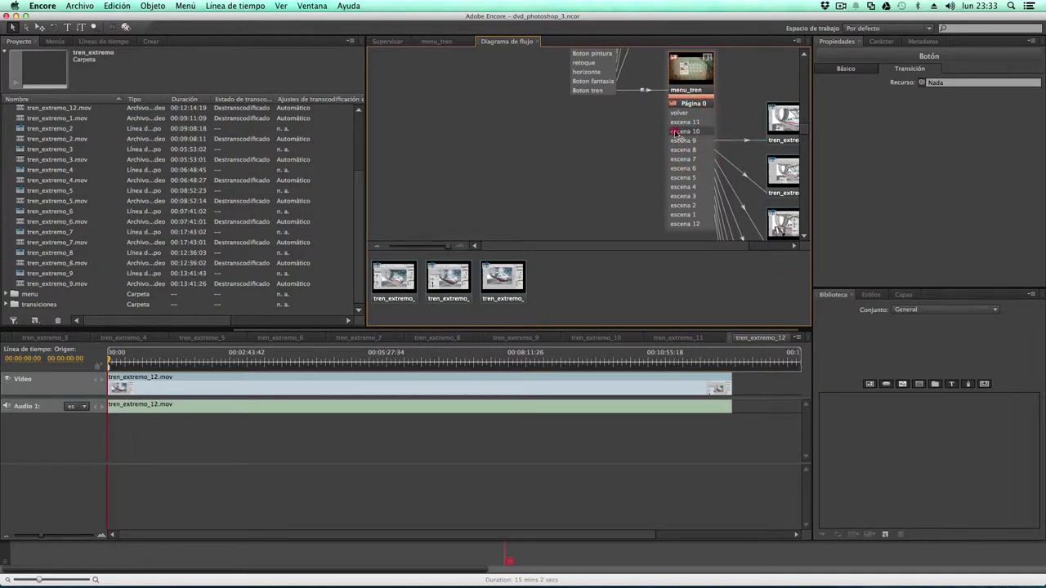
# Link the menu_tren buttons escena 10 and escena 11 to the timelines tren_extremo_10 and tren_extremo_11
pyautogui.moveTo(672, 143); pyautogui.dragTo(88, 110)
pyautogui.moveTo(86, 115); pyautogui.dragTo(66, 177)
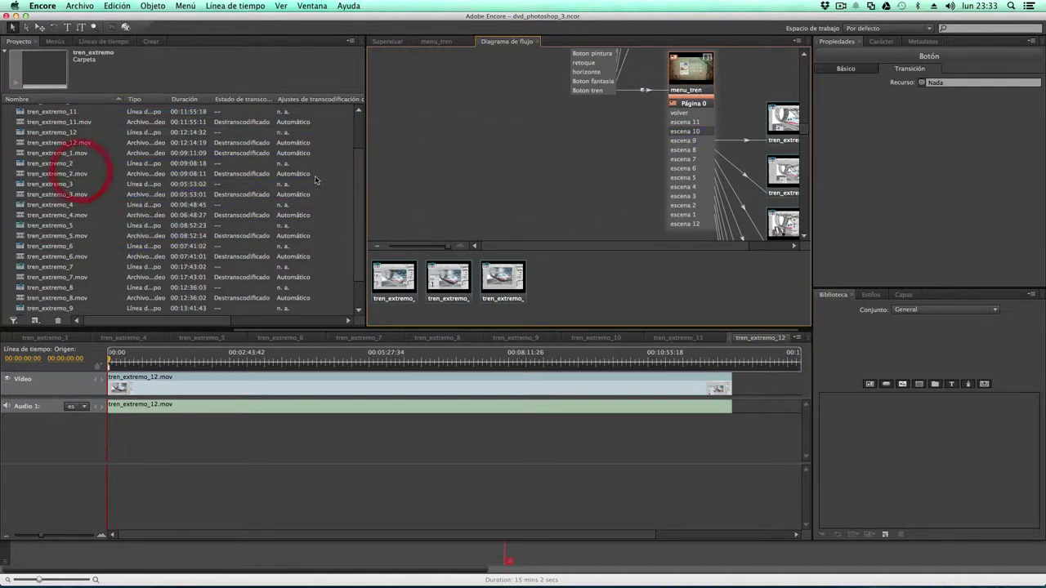
pyautogui.scroll(3, 42, 229)
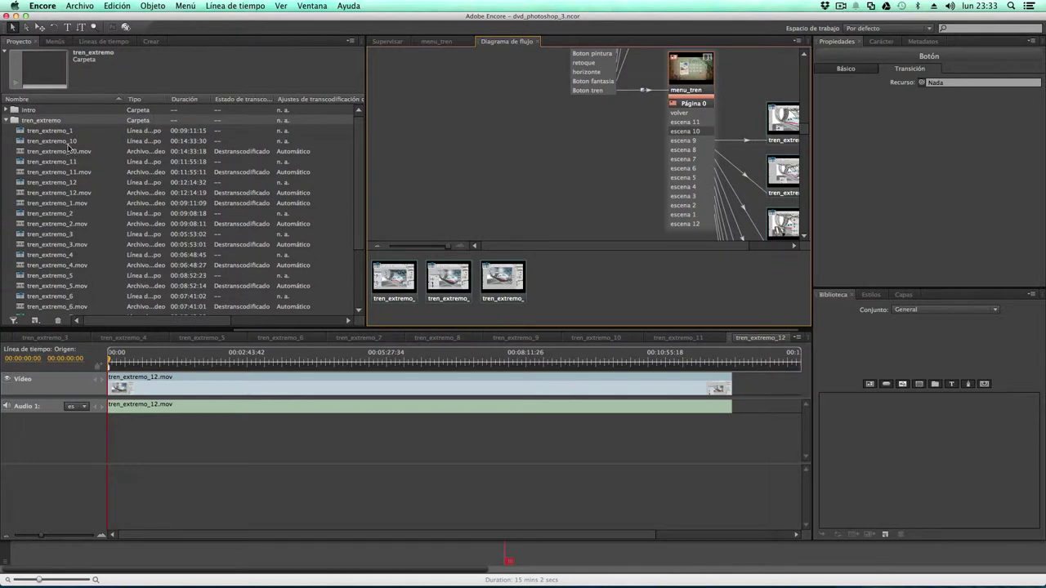
pyautogui.moveTo(672, 135)
pyautogui.mouseDown()
pyautogui.moveTo(318, 160)
pyautogui.moveTo(116, 162)
pyautogui.moveTo(65, 140)
pyautogui.mouseUp()
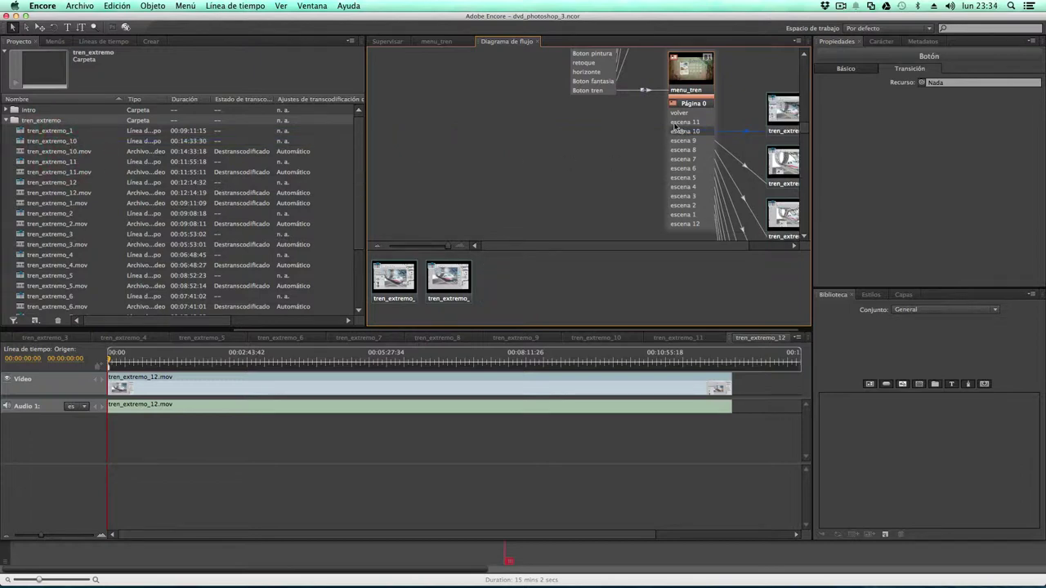
pyautogui.moveTo(675, 124); pyautogui.dragTo(62, 165)
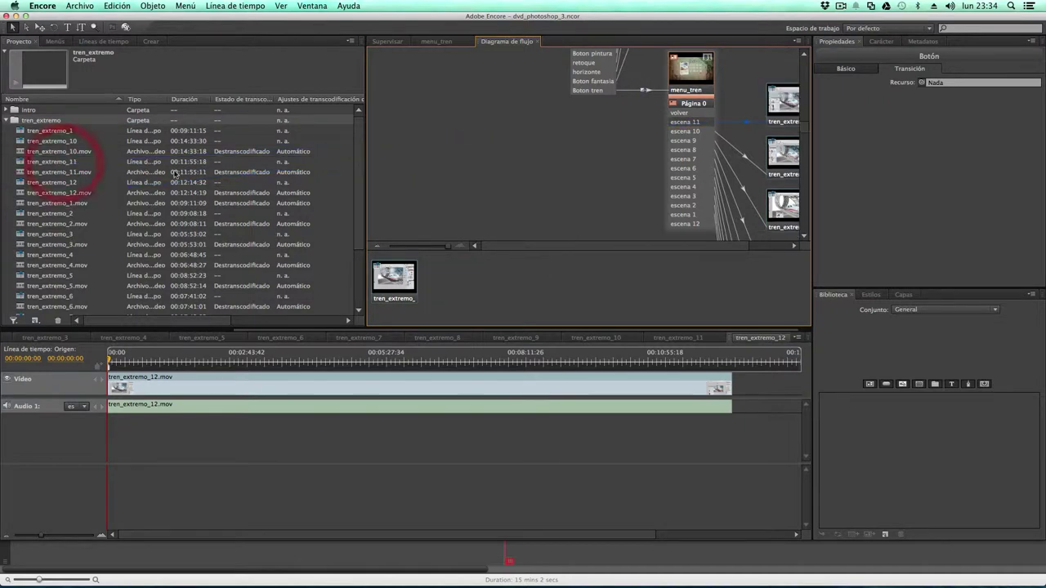
# Link the volver button of menu_tren back to the menu_ppal menu in the flowchart
pyautogui.click(689, 115)
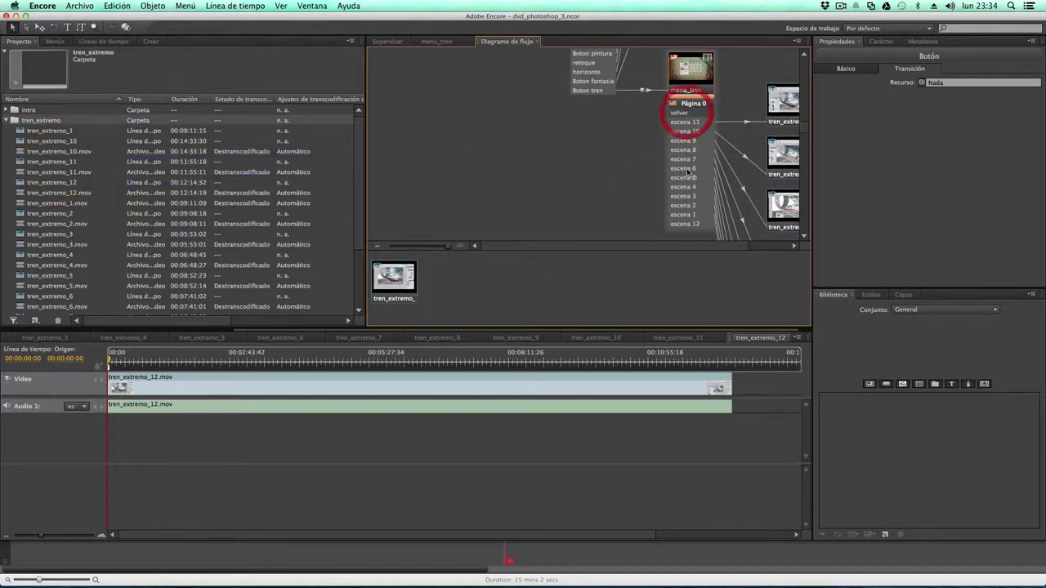
pyautogui.scroll(2, 699, 155)
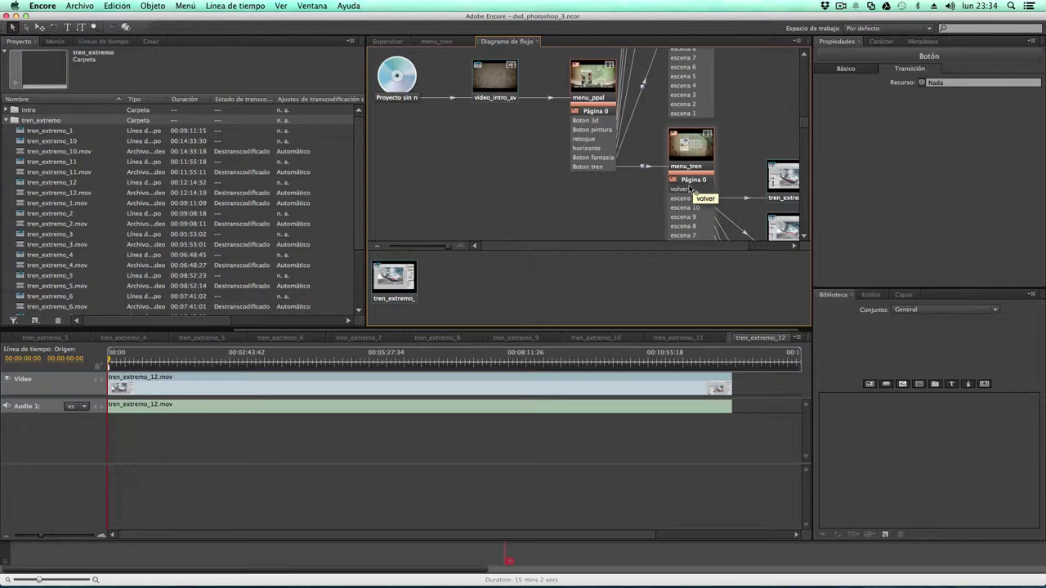
pyautogui.moveTo(678, 190); pyautogui.dragTo(591, 82)
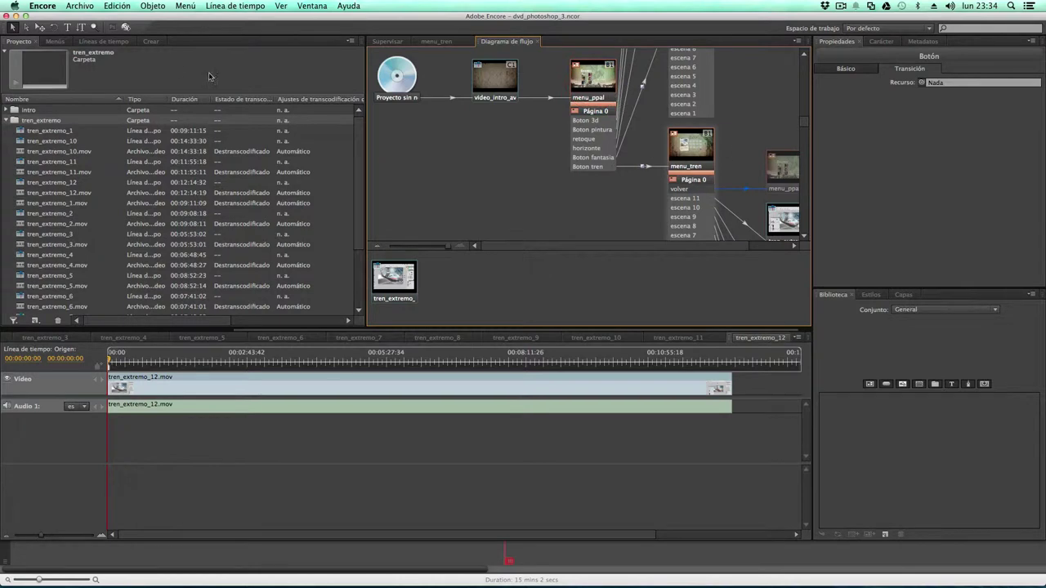
# Preview the project, test the train thumbnail in Contenidos and the volver button in the Videos menu, and return from the preview
pyautogui.click(125, 28)
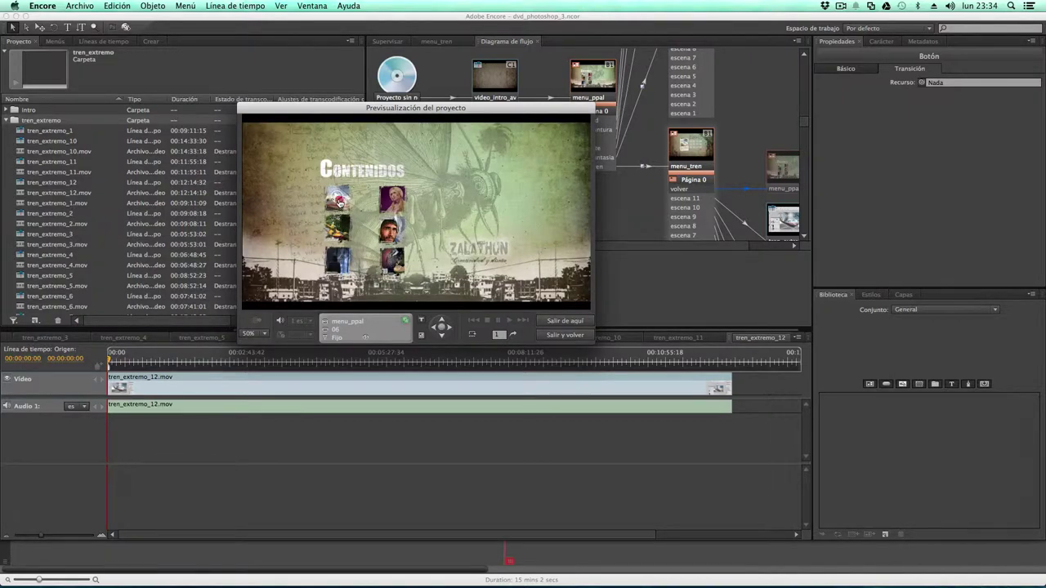
pyautogui.click(338, 199)
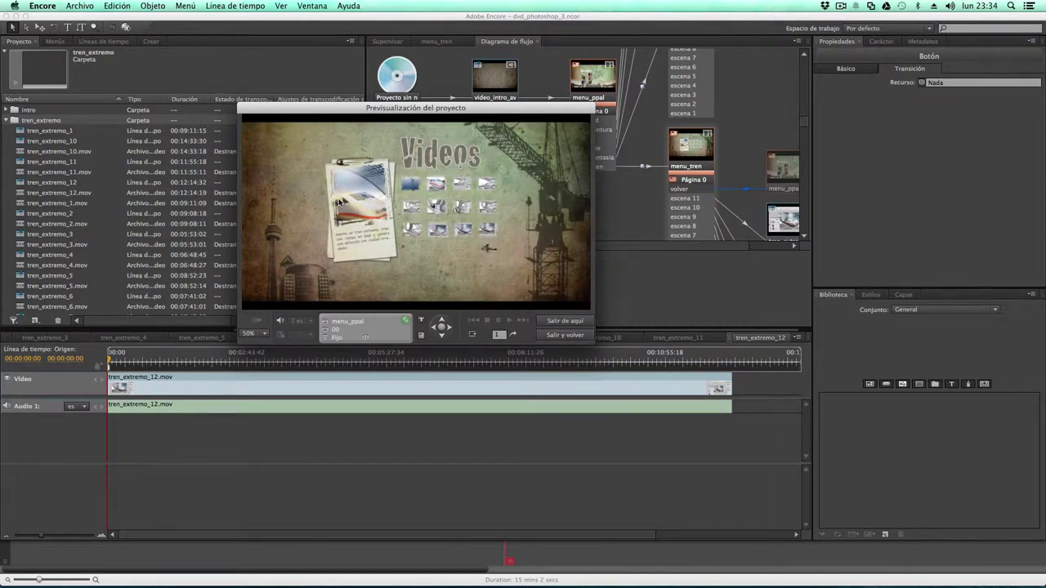
pyautogui.click(338, 202)
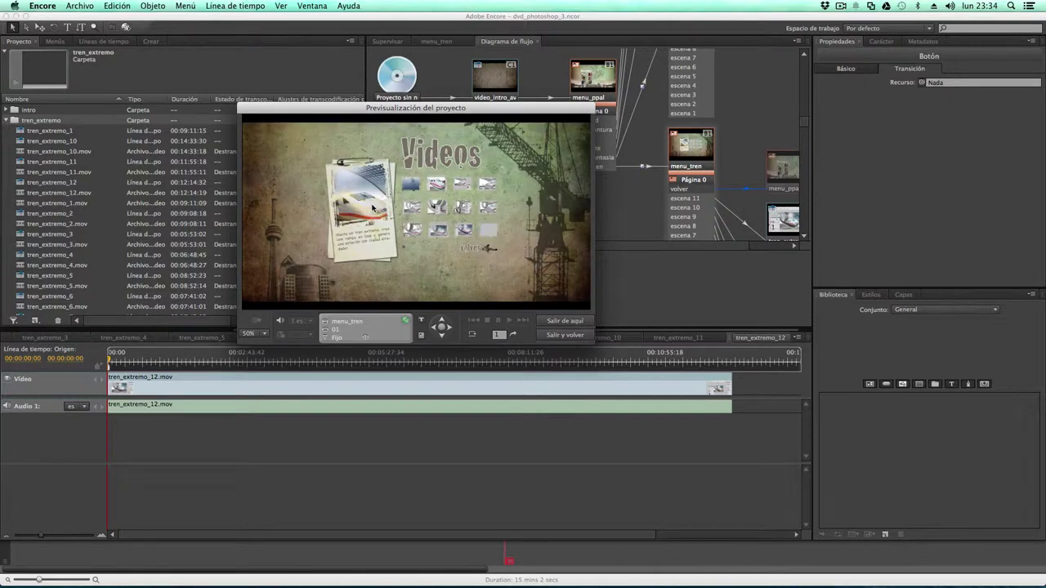
pyautogui.click(484, 253)
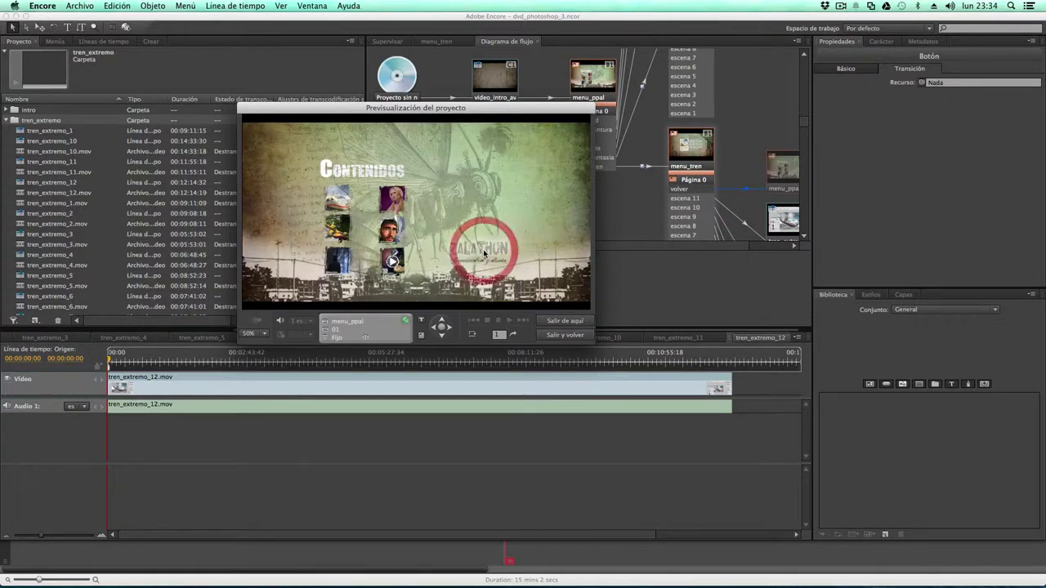
pyautogui.click(338, 201)
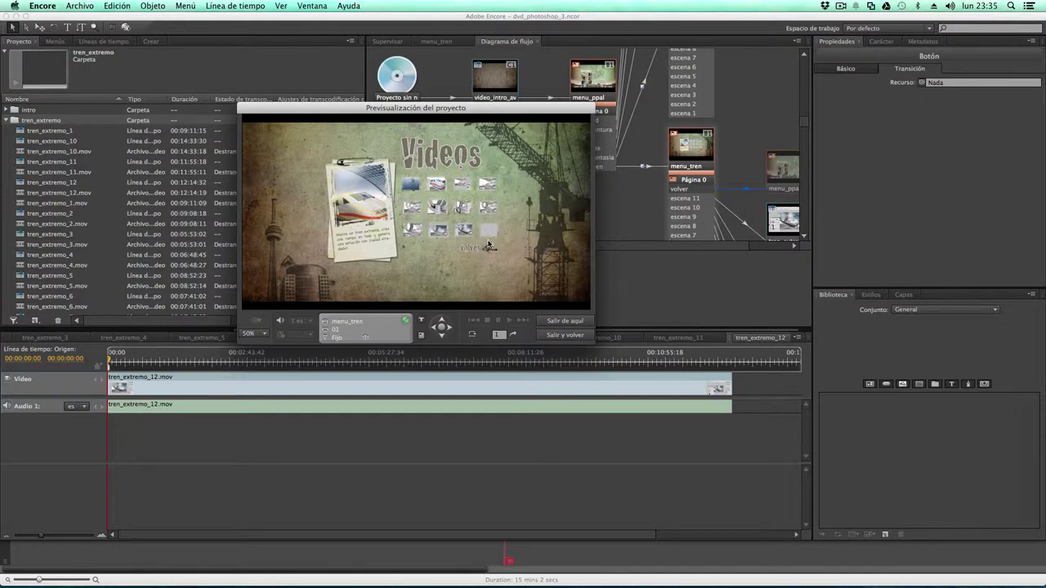
pyautogui.click(563, 335)
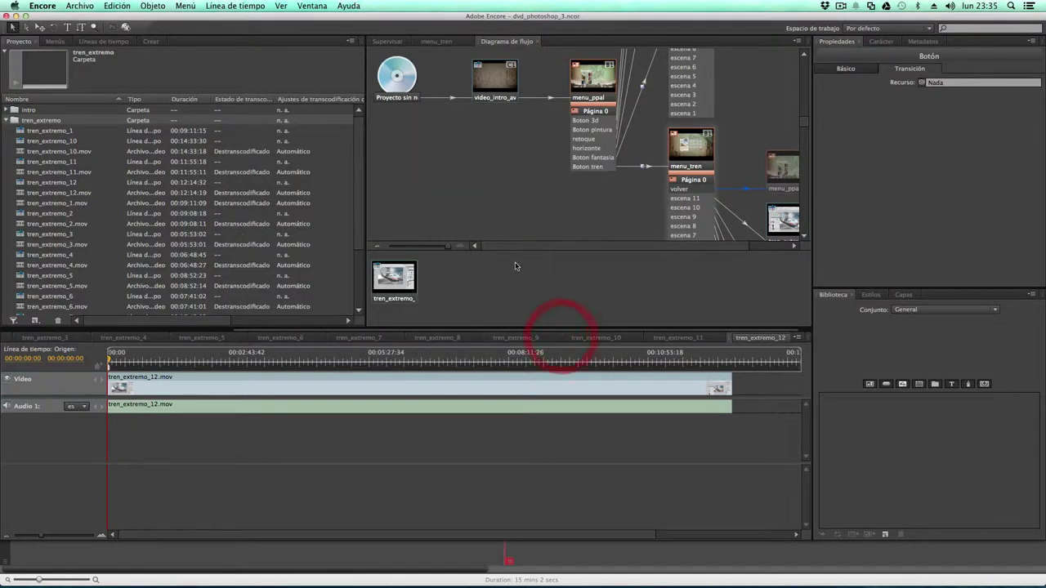
# Open menu_tren from the menu folder and delete its blank twelfth scene button above volver
pyautogui.click(7, 121)
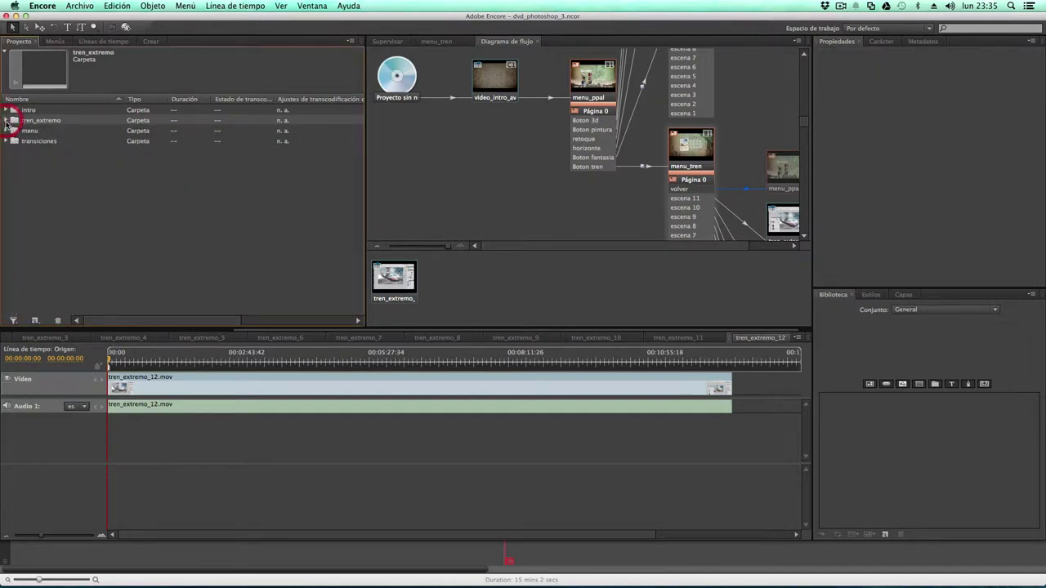
pyautogui.click(6, 131)
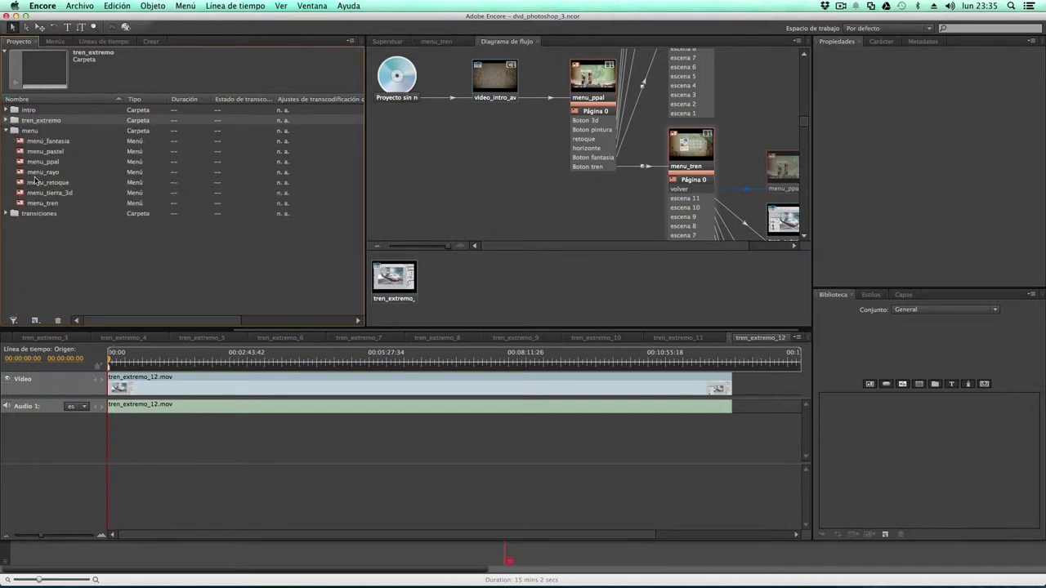
pyautogui.click(49, 204)
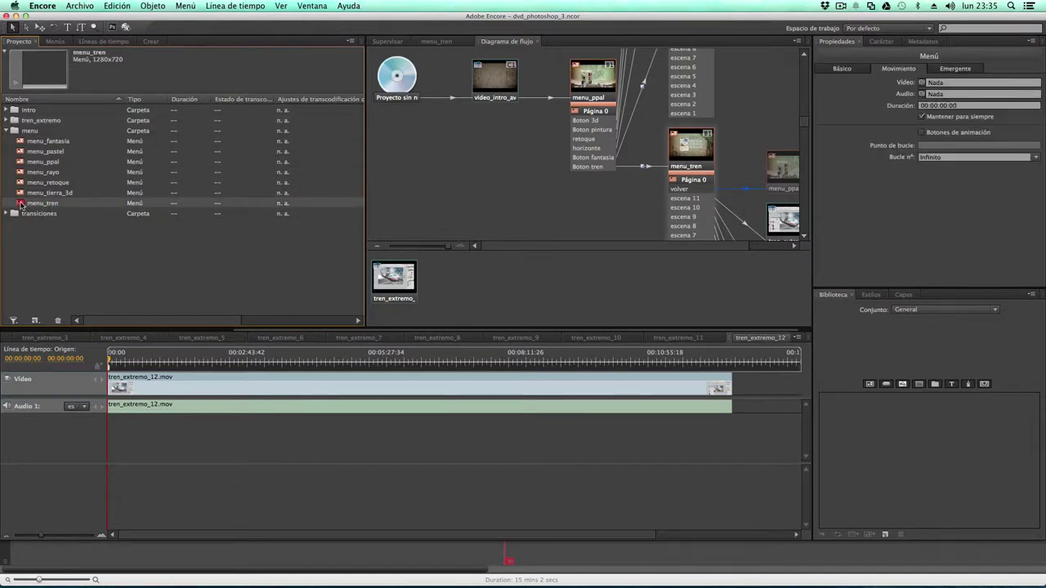
pyautogui.doubleClick(20, 203)
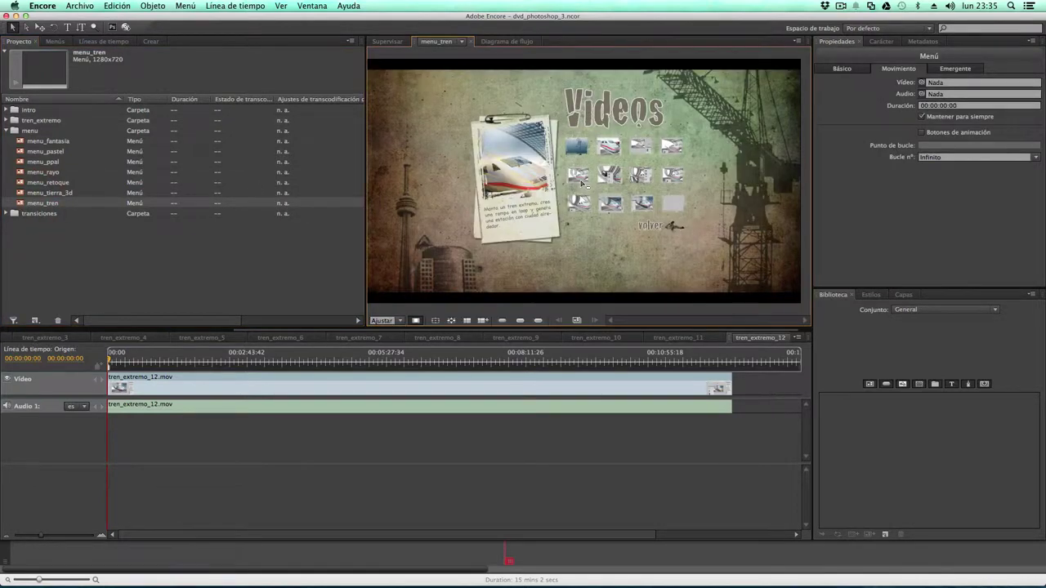
pyautogui.click(675, 210)
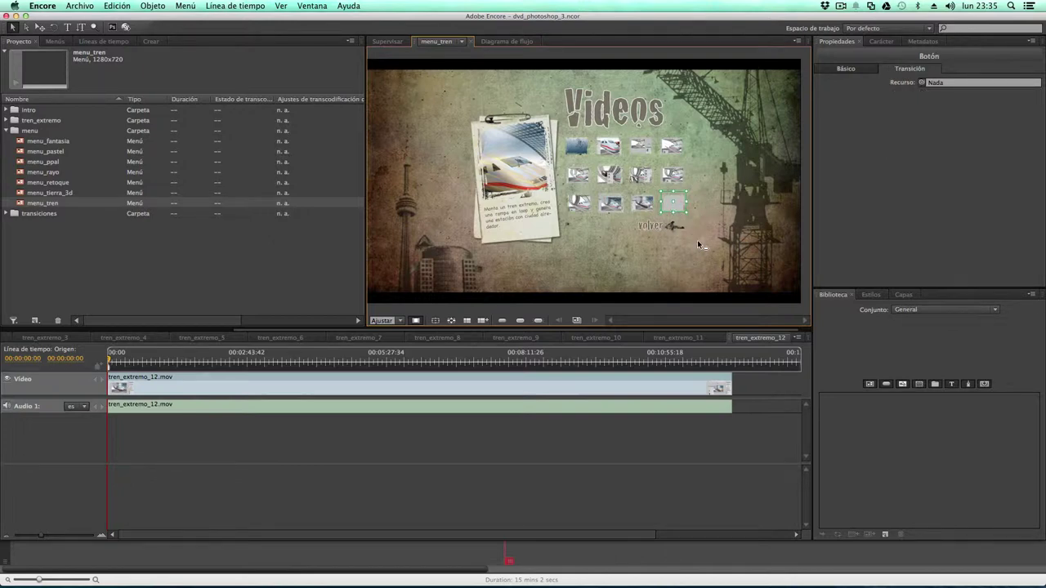
pyautogui.press('Delete')
pyautogui.click(690, 205)
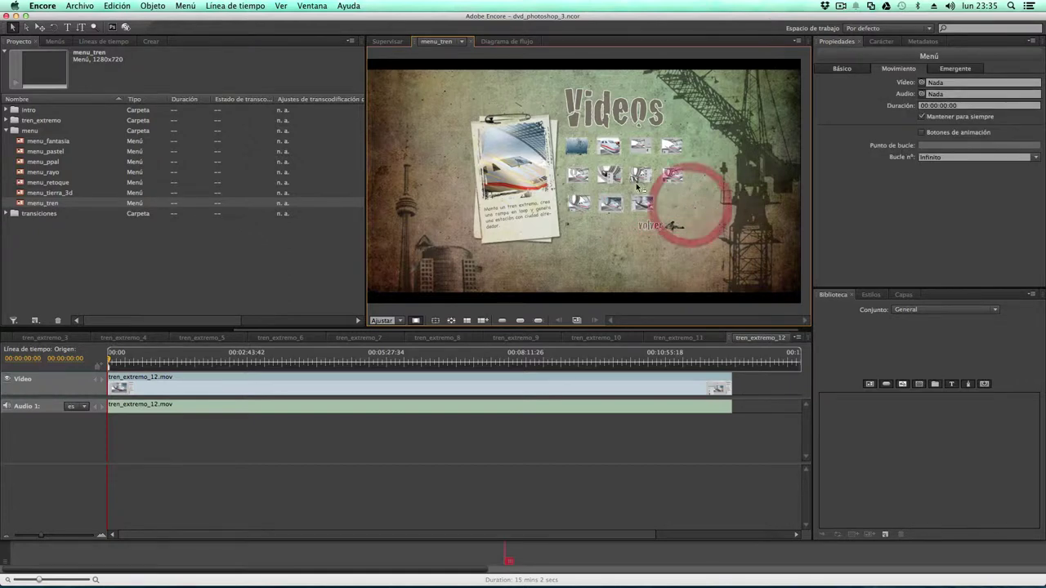
# Examine the scene thumbnail buttons in menu_tren and compare them with the video buttons in menu_pastel
pyautogui.click(584, 148)
pyautogui.click(611, 148)
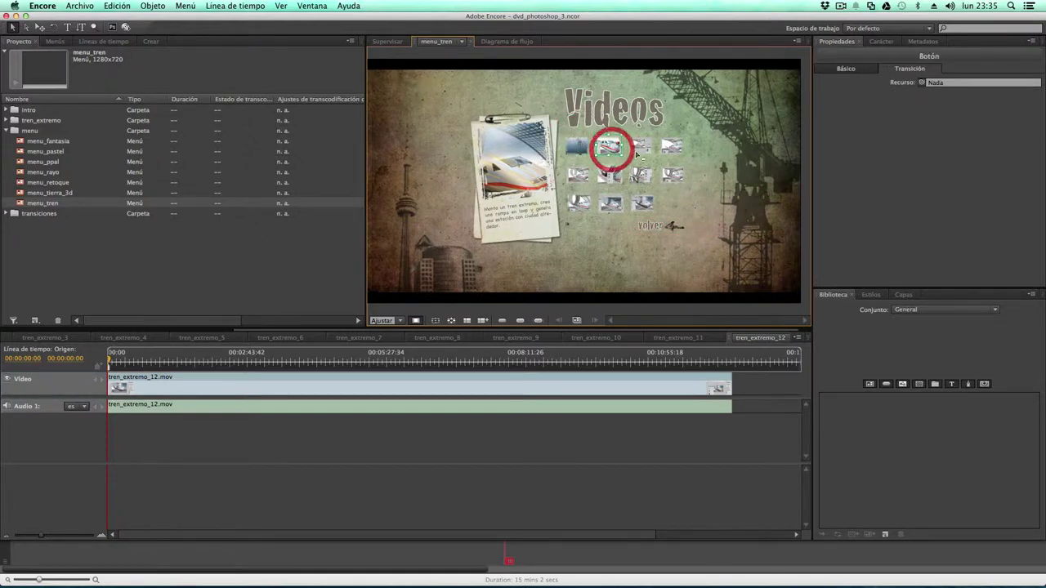
pyautogui.click(640, 147)
pyautogui.click(669, 148)
pyautogui.click(666, 177)
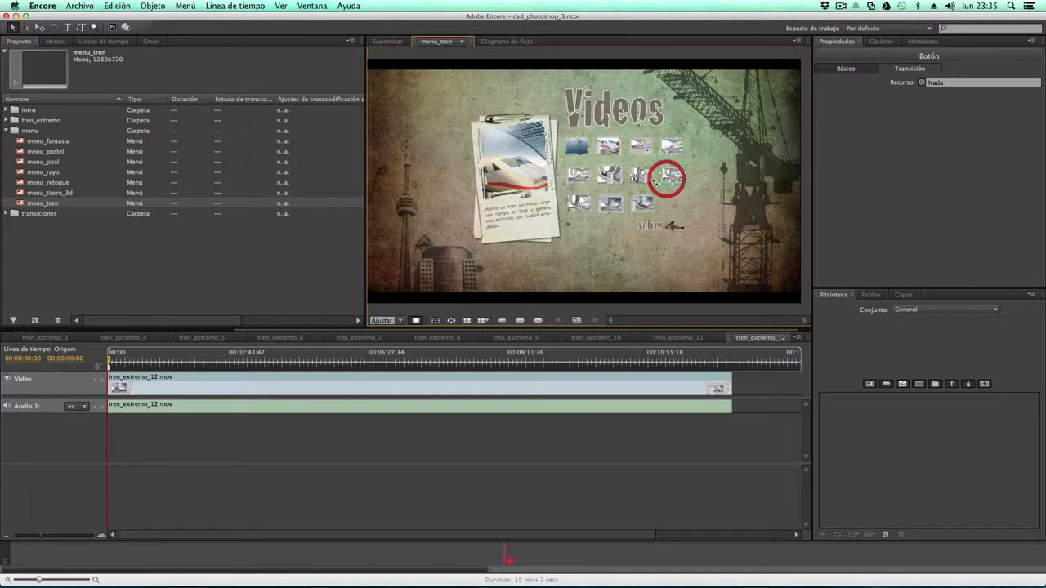
pyautogui.click(642, 178)
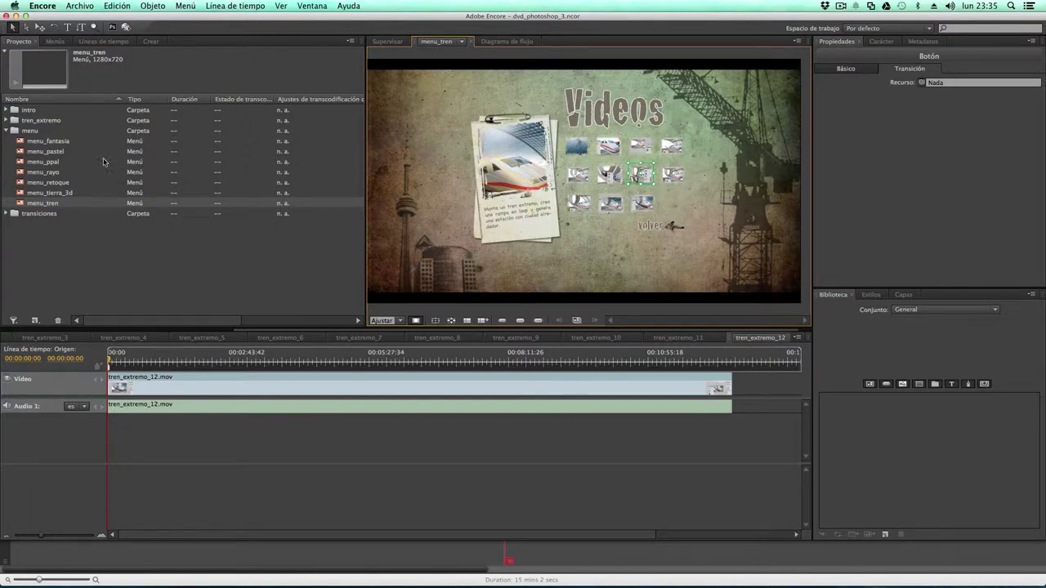
pyautogui.click(52, 154)
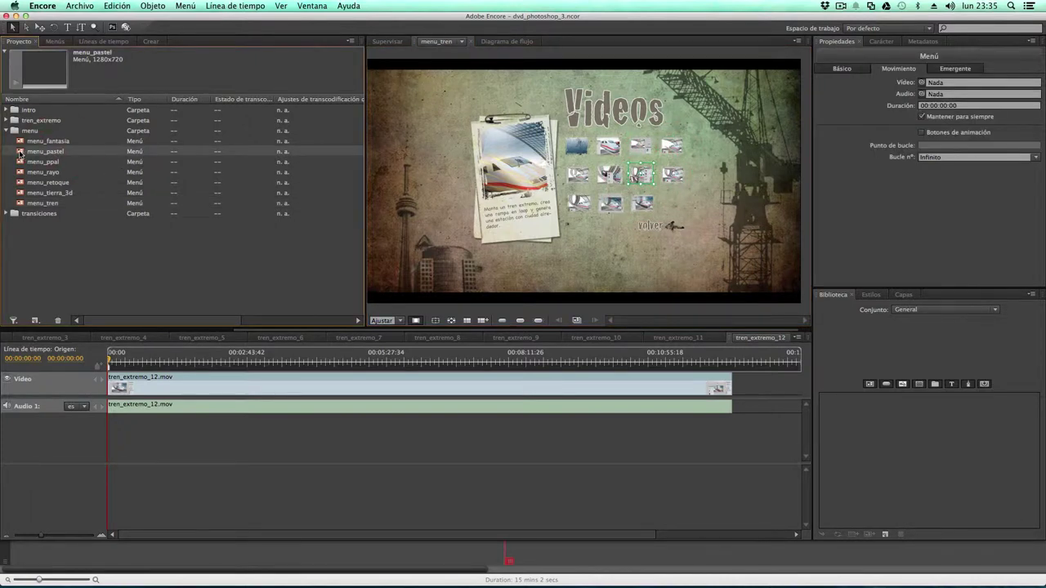
pyautogui.doubleClick(20, 153)
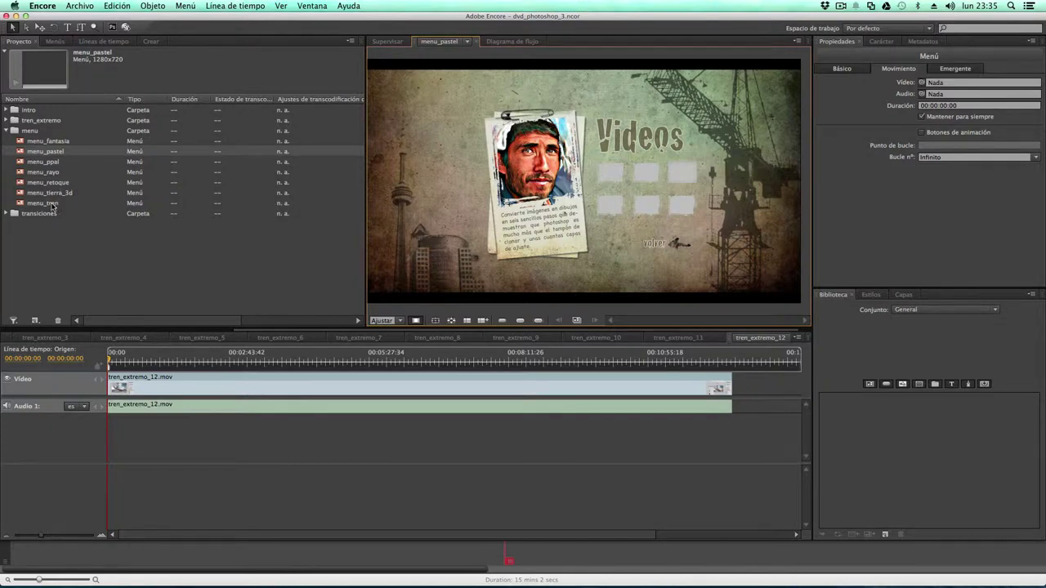
# Open menu_tren for editing in Photoshop, leaving its colour profile unmodified, and expand the escena 1 layer group
pyautogui.doubleClick(20, 203)
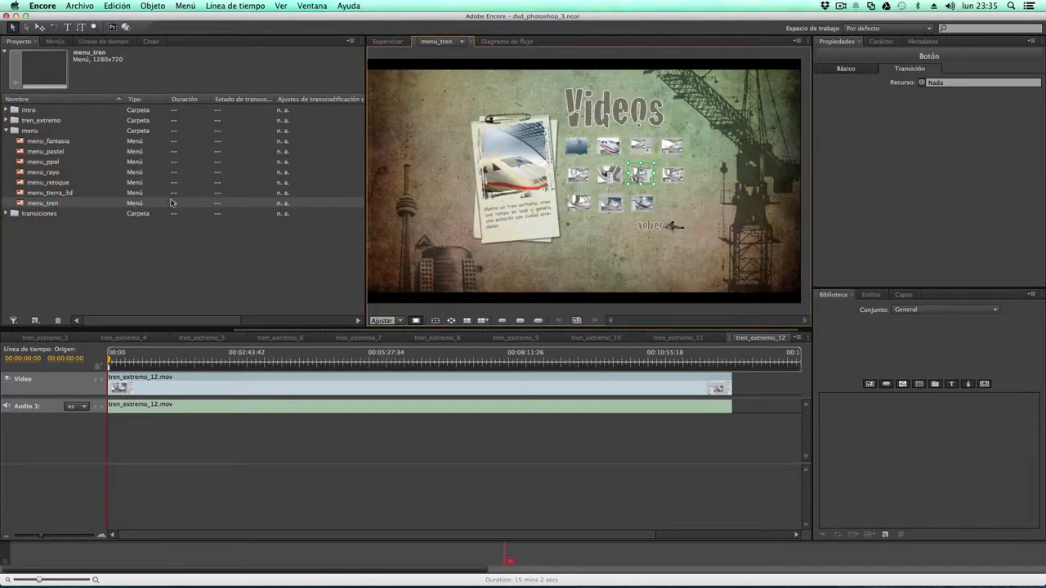
pyautogui.click(112, 27)
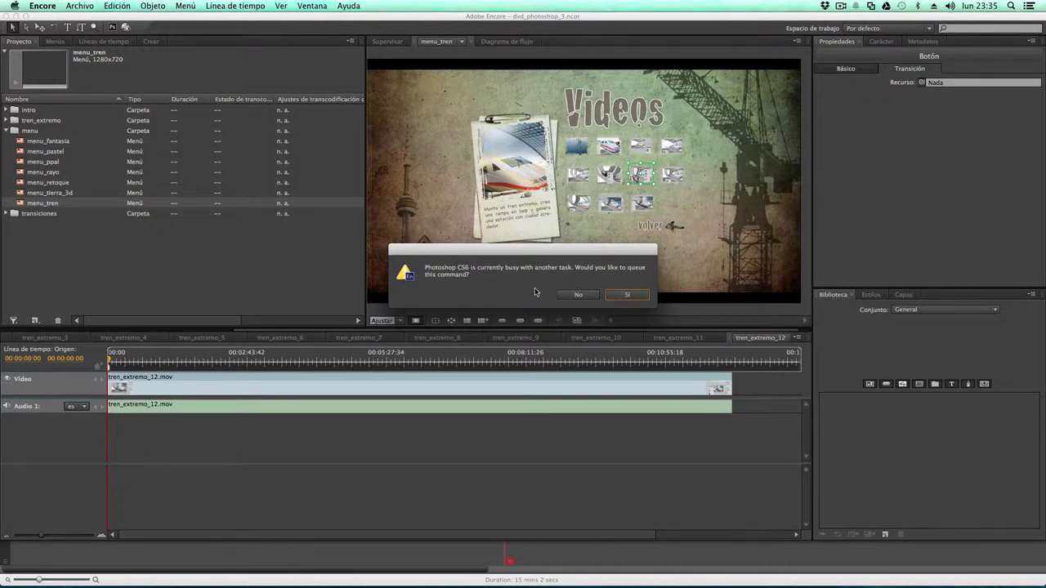
pyautogui.click(629, 295)
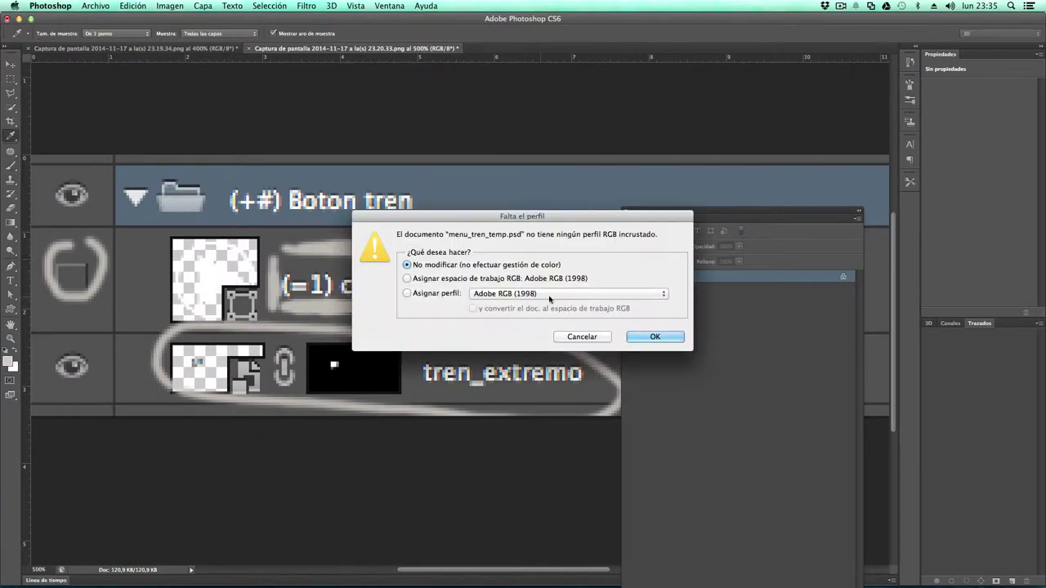
pyautogui.click(654, 336)
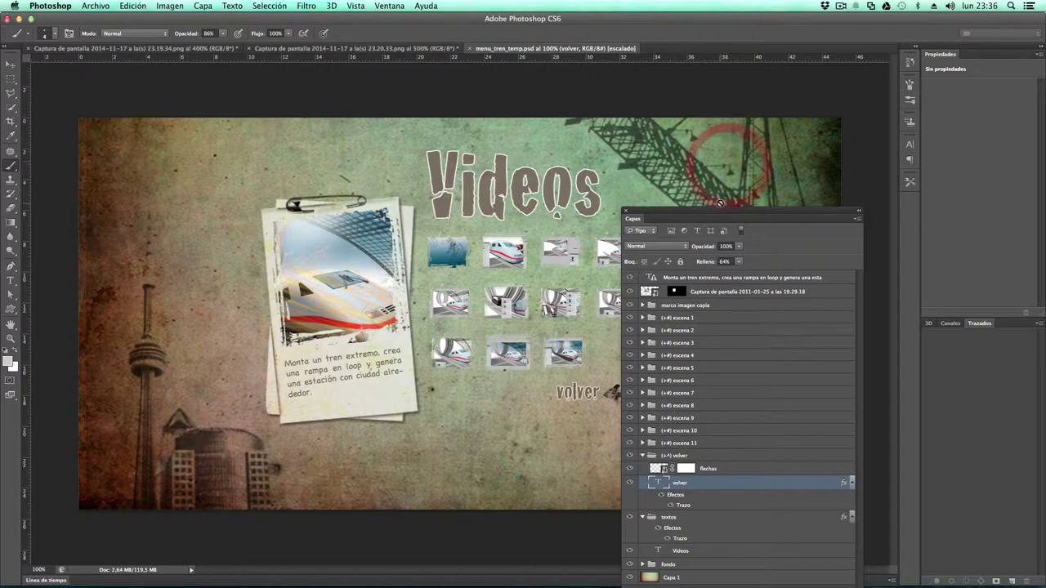
pyautogui.moveTo(716, 207); pyautogui.dragTo(267, 78)
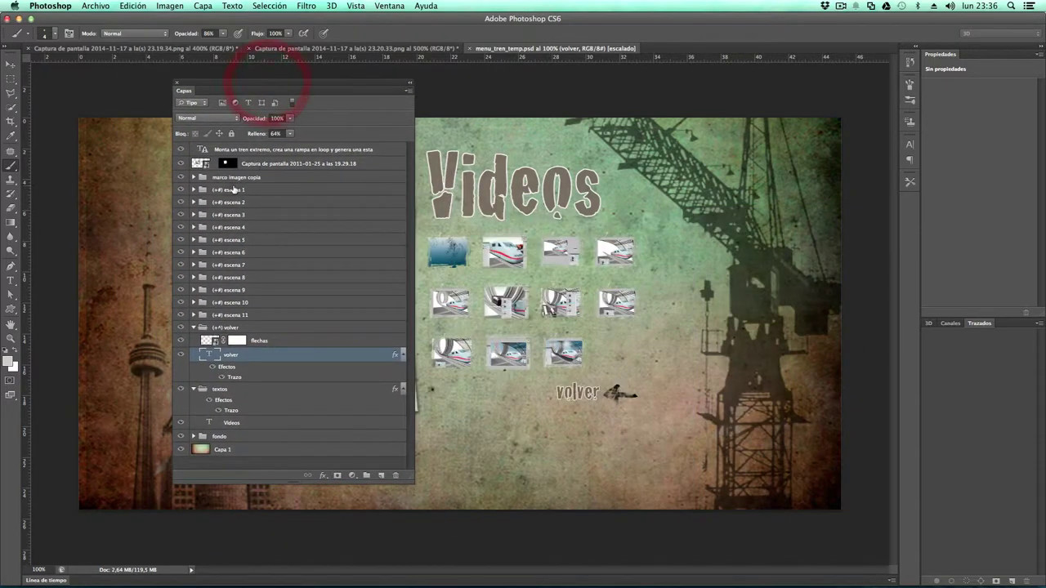
pyautogui.click(194, 190)
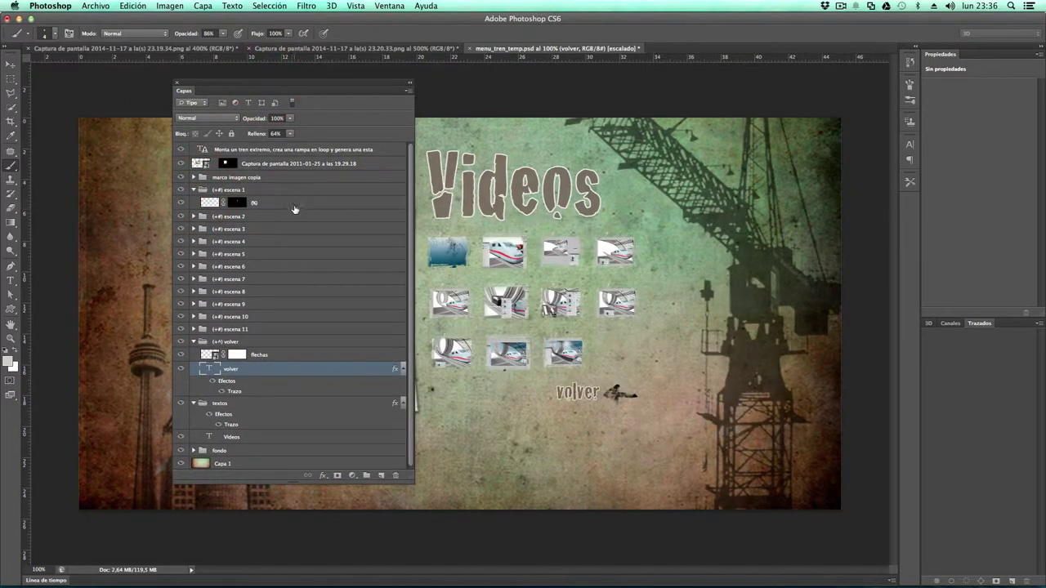
# Capture the expanded escena 1 layer group as a screenshot and open the 23.36.08 capture, using its embedded colour profile
pyautogui.click(303, 88)
pyautogui.moveTo(174, 181); pyautogui.dragTo(408, 217)
pyautogui.press('super+o')
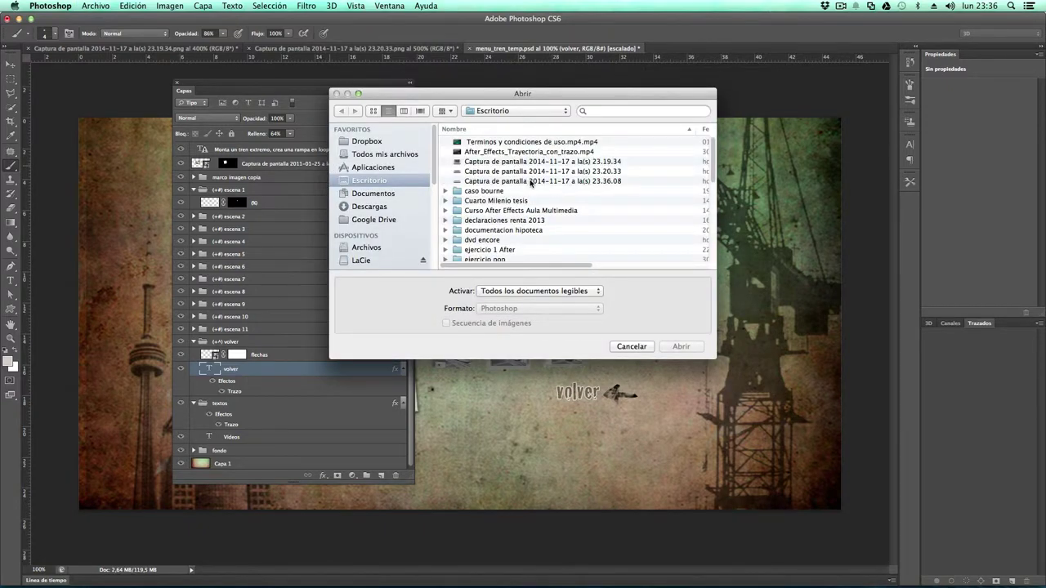
pyautogui.click(531, 181)
pyautogui.click(680, 346)
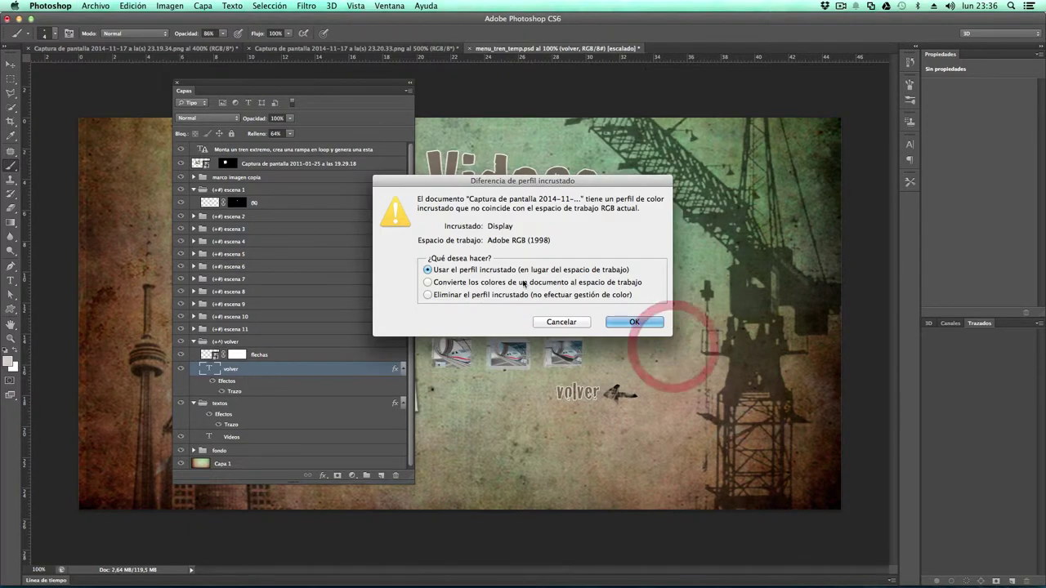
pyautogui.click(629, 322)
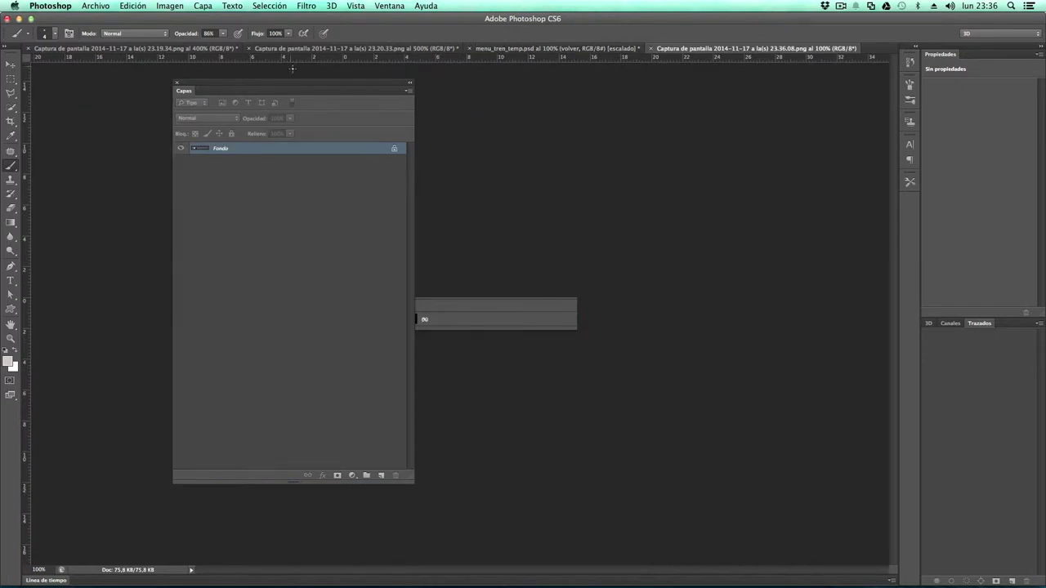
# Clear the layer list out of the way and examine the escena 1 capture at 400%
pyautogui.moveTo(300, 85); pyautogui.dragTo(158, 141)
pyautogui.press('super+plus')
pyautogui.press('super+plus')
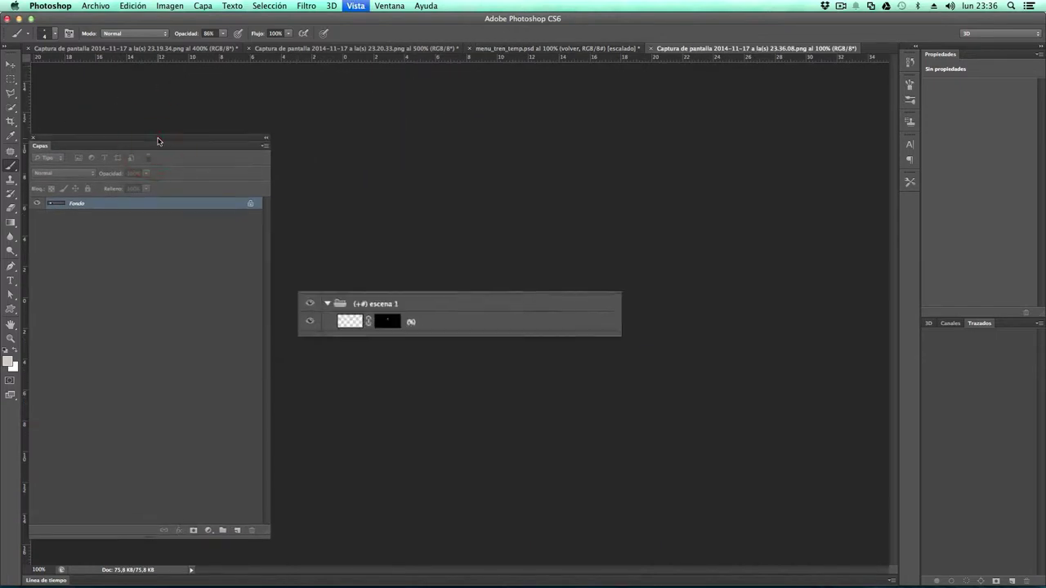
pyautogui.press('super+plus')
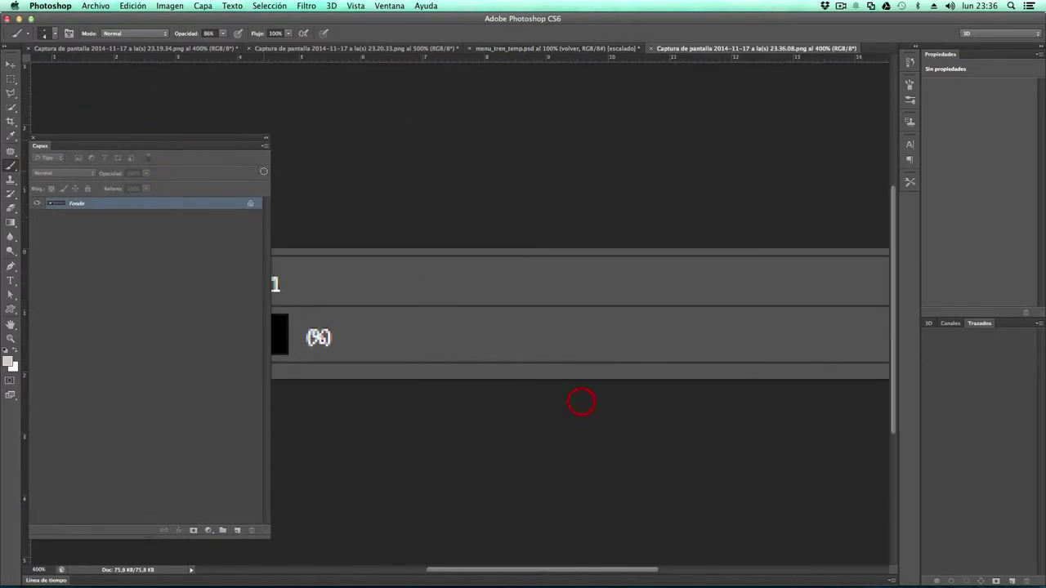
pyautogui.click(34, 142)
pyautogui.click(35, 141)
pyautogui.hscroll(-3, 304, 271)
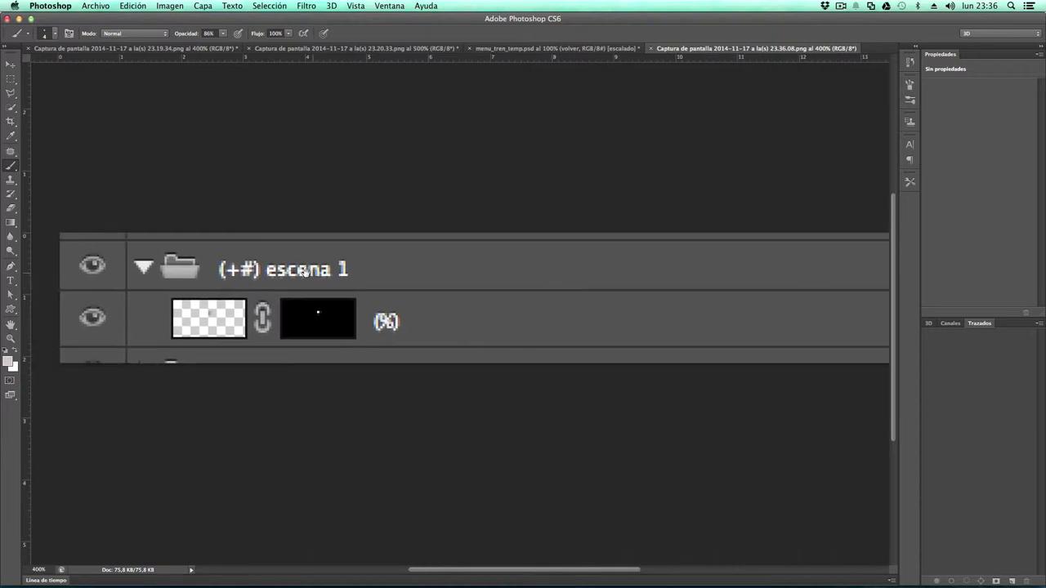
pyautogui.click(304, 272)
pyautogui.press('super+Tab')
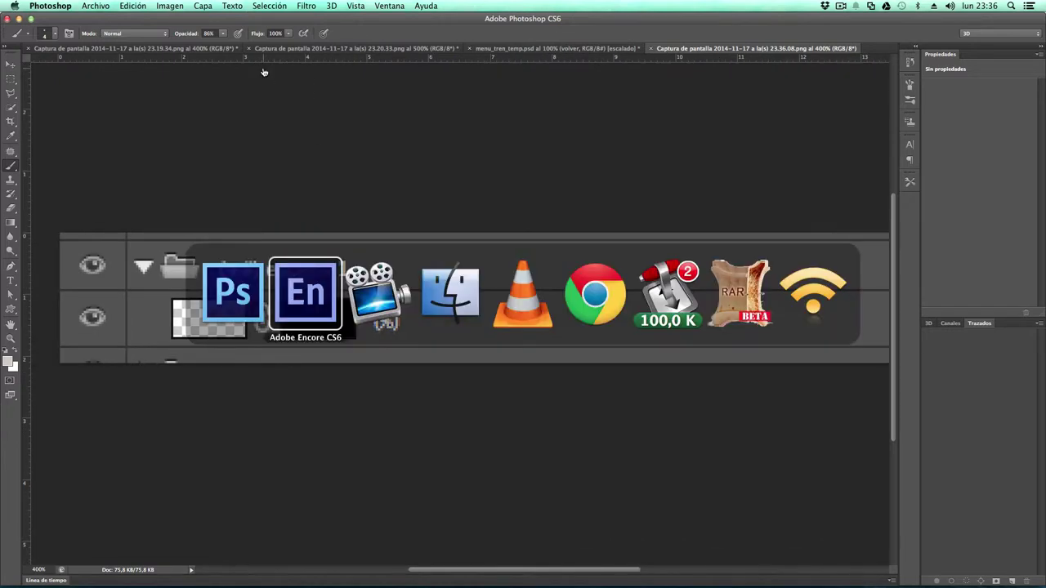
pyautogui.press('super+Tab')
pyautogui.press('super+Tab')
pyautogui.press('super+Tab')
pyautogui.press('super+Tab')
pyautogui.press('super+Tab')
pyautogui.press('super+Tab')
pyautogui.press('super+Tab')
pyautogui.press('super+Tab')
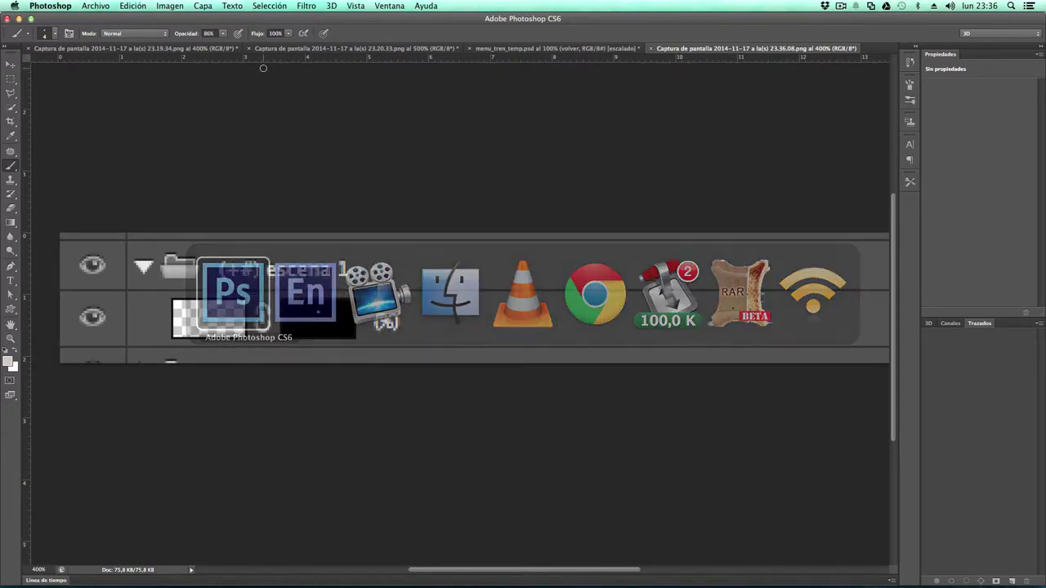
# In the 23.20.33 capture, circle the (+#) Boton tren group with the brush and trace the parentheses of its prefix
pyautogui.click(344, 49)
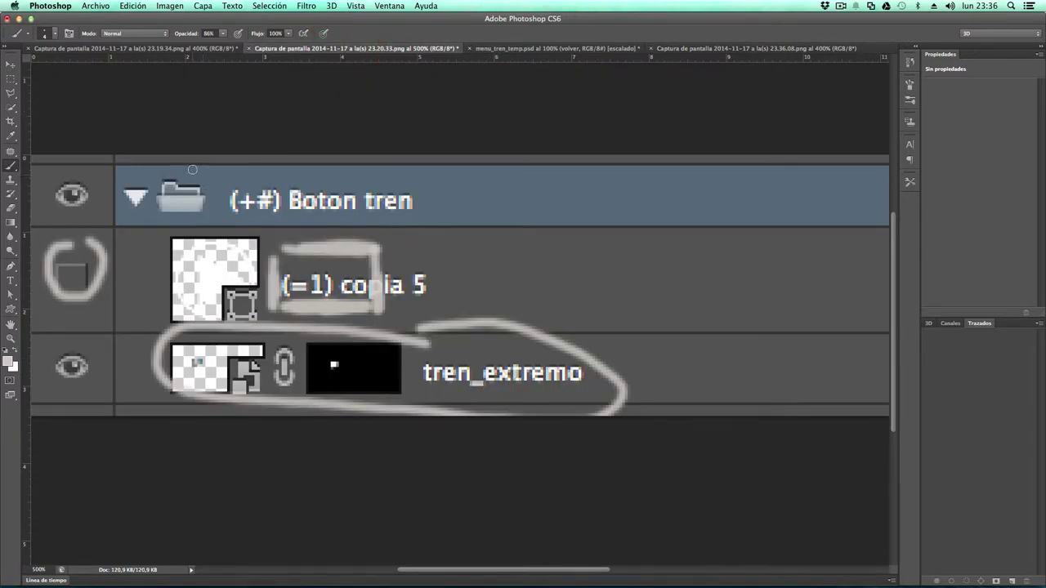
pyautogui.moveTo(189, 165)
pyautogui.mouseDown()
pyautogui.moveTo(145, 159)
pyautogui.moveTo(119, 173)
pyautogui.moveTo(121, 195)
pyautogui.moveTo(211, 214)
pyautogui.moveTo(440, 211)
pyautogui.moveTo(438, 189)
pyautogui.moveTo(379, 166)
pyautogui.moveTo(184, 161)
pyautogui.mouseUp()
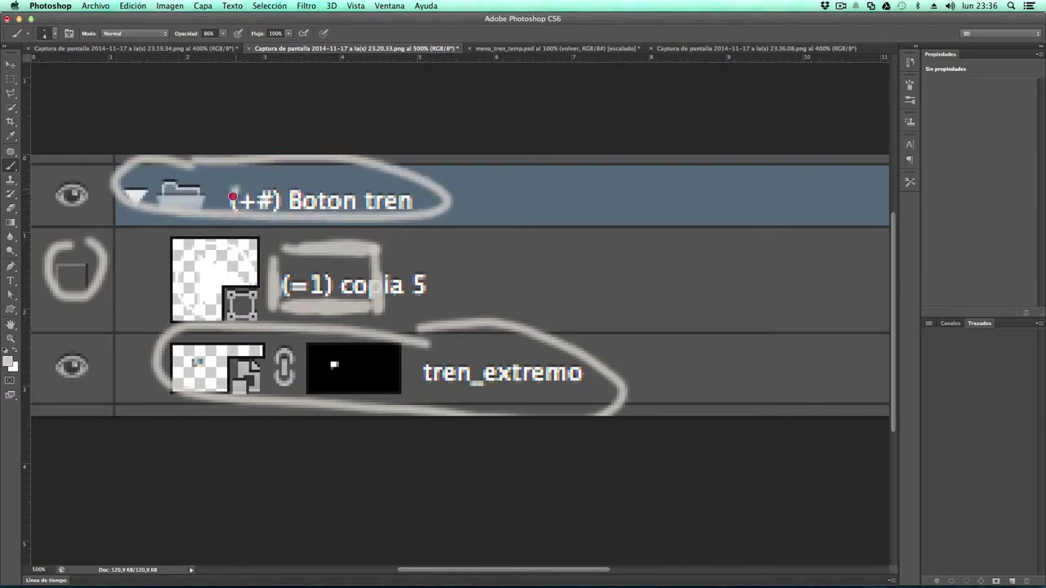
pyautogui.click(235, 207)
pyautogui.click(277, 217)
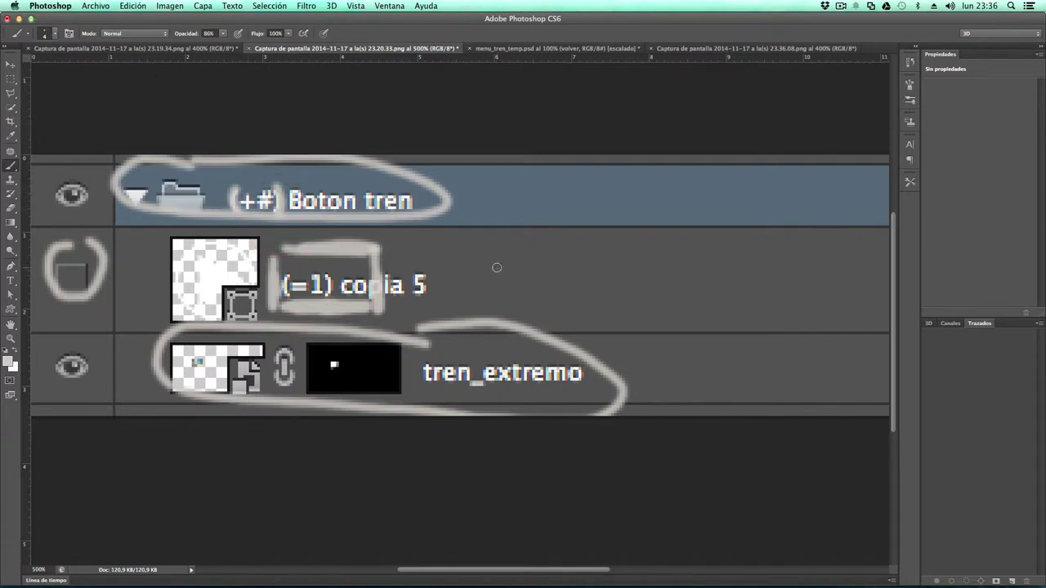
# Brush crosses beside the (=1) copia 5 and tren_extremo layers, then highlight the tren_extremo thumbnail and circle its name
pyautogui.moveTo(515, 257)
pyautogui.mouseDown()
pyautogui.moveTo(489, 290)
pyautogui.moveTo(482, 256)
pyautogui.moveTo(544, 299)
pyautogui.mouseUp()
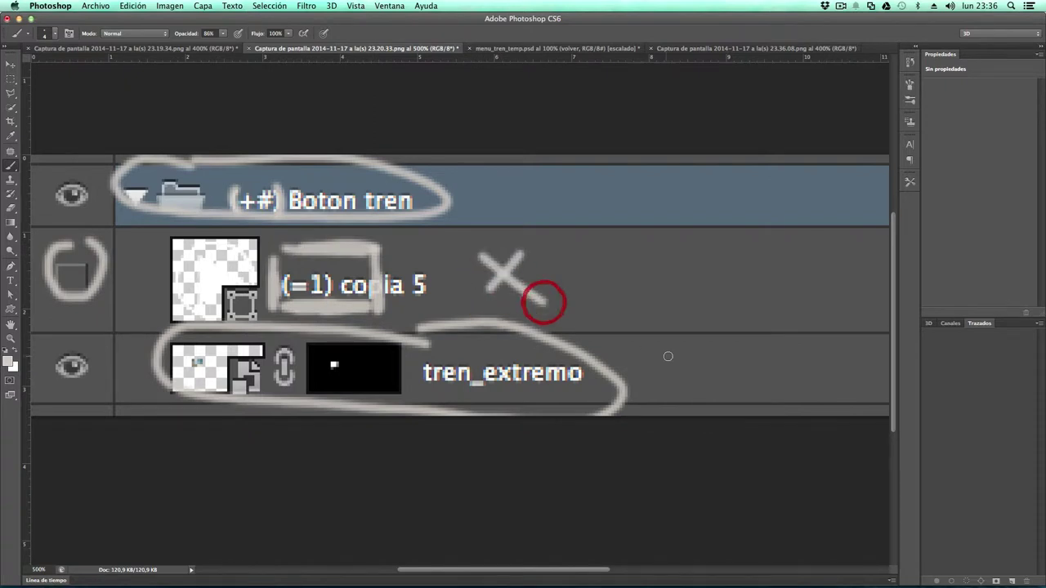
pyautogui.moveTo(694, 347); pyautogui.dragTo(660, 382)
pyautogui.moveTo(658, 345); pyautogui.dragTo(724, 406)
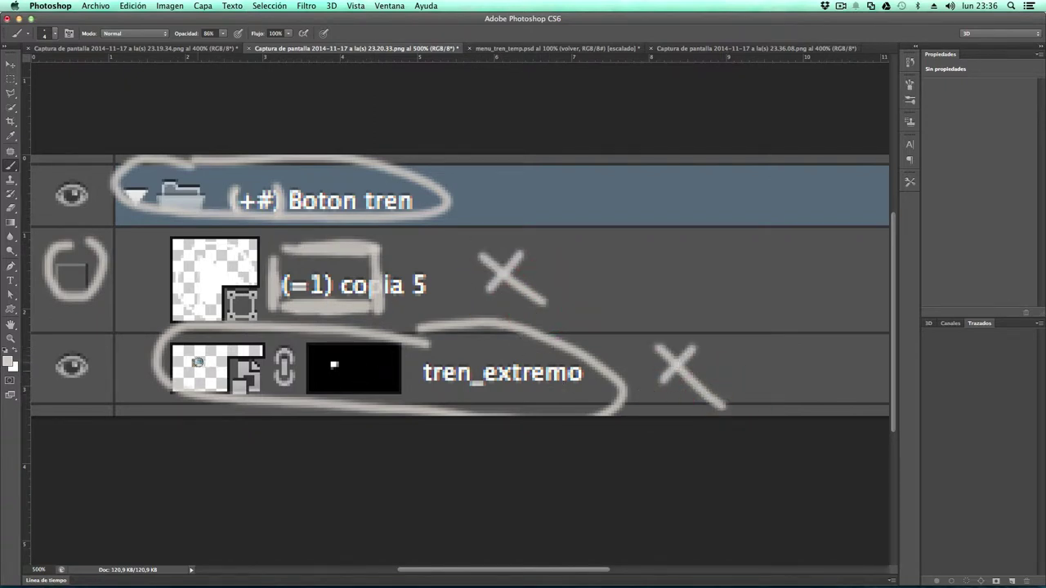
pyautogui.moveTo(204, 350)
pyautogui.mouseDown()
pyautogui.moveTo(177, 345)
pyautogui.moveTo(180, 364)
pyautogui.moveTo(214, 378)
pyautogui.moveTo(263, 341)
pyautogui.mouseUp()
pyautogui.moveTo(474, 354)
pyautogui.mouseDown()
pyautogui.moveTo(431, 354)
pyautogui.moveTo(407, 373)
pyautogui.moveTo(464, 392)
pyautogui.moveTo(585, 387)
pyautogui.moveTo(503, 352)
pyautogui.mouseUp()
pyautogui.moveTo(442, 353); pyautogui.dragTo(562, 384)
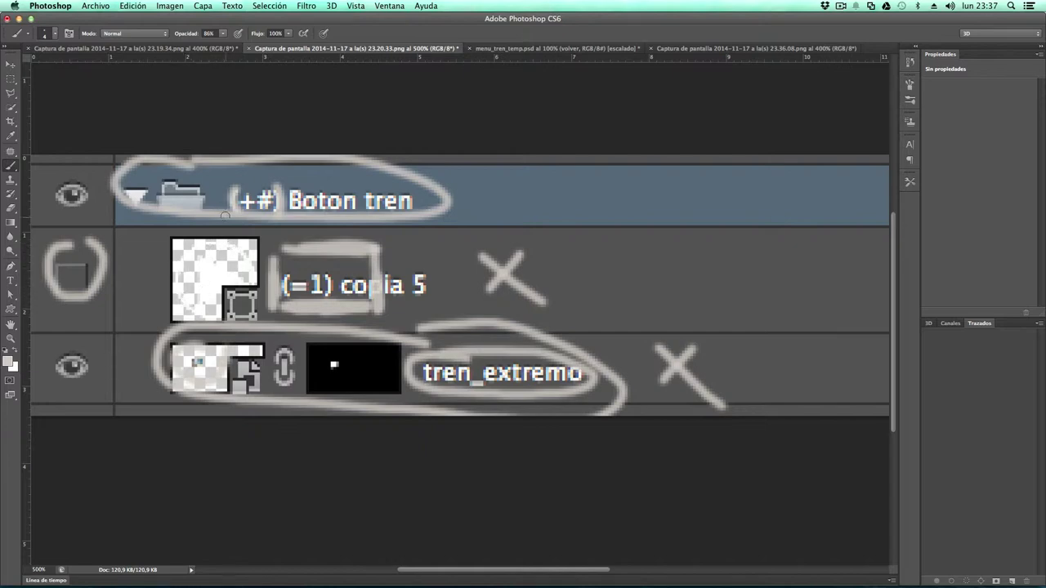
# In the 23.36.08 capture, circle the (%) name of the layer inside the escena 1 group
pyautogui.click(150, 50)
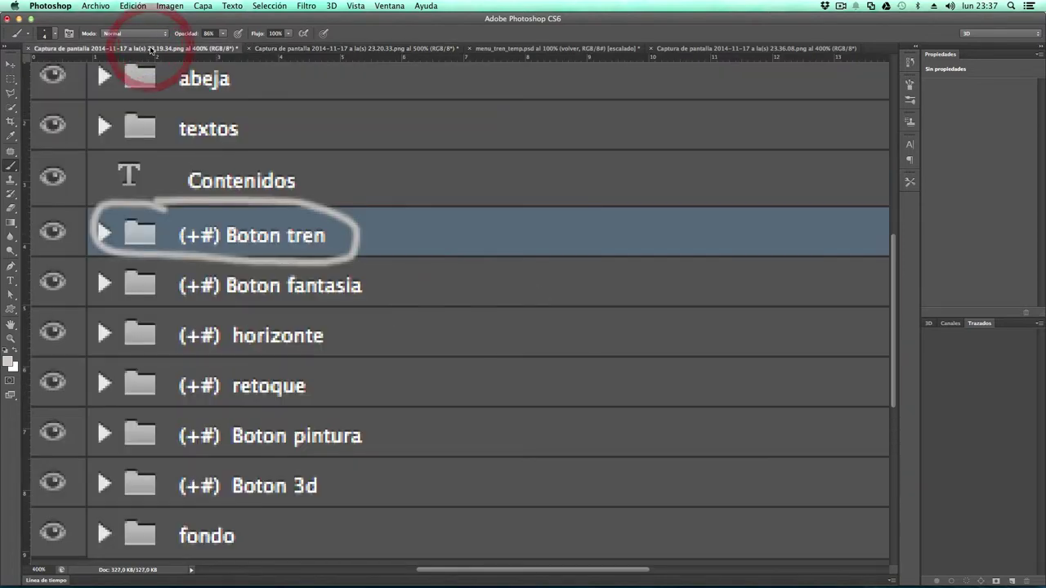
pyautogui.click(707, 51)
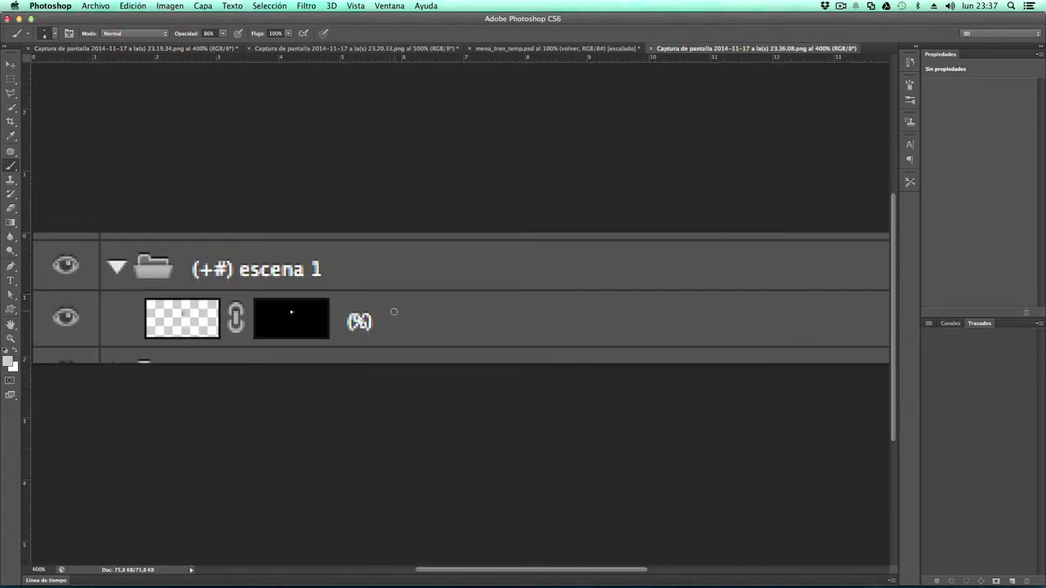
pyautogui.moveTo(388, 300)
pyautogui.mouseDown()
pyautogui.moveTo(340, 300)
pyautogui.moveTo(330, 318)
pyautogui.moveTo(339, 339)
pyautogui.moveTo(387, 344)
pyautogui.moveTo(392, 296)
pyautogui.mouseUp()
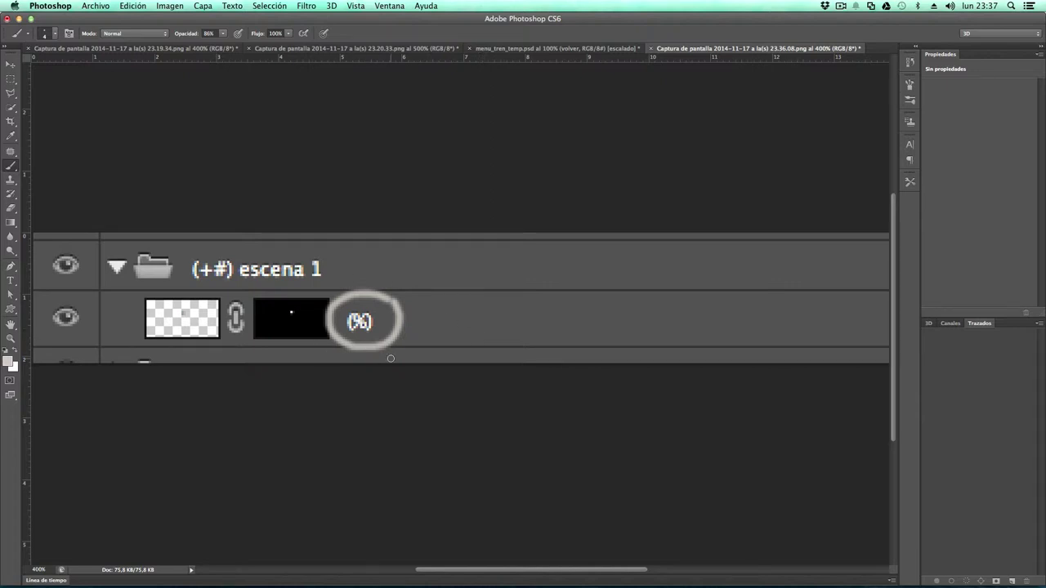
# Switch to Encore, preview the train thumbnail and the second Videos button, and exit the preview at the current timeline
pyautogui.press('super+Tab')
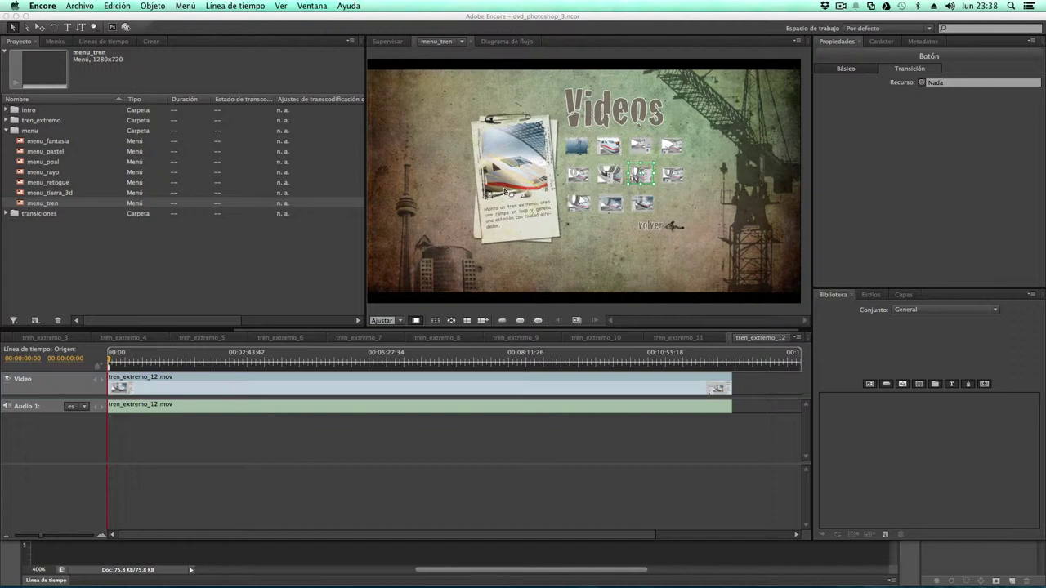
pyautogui.click(127, 29)
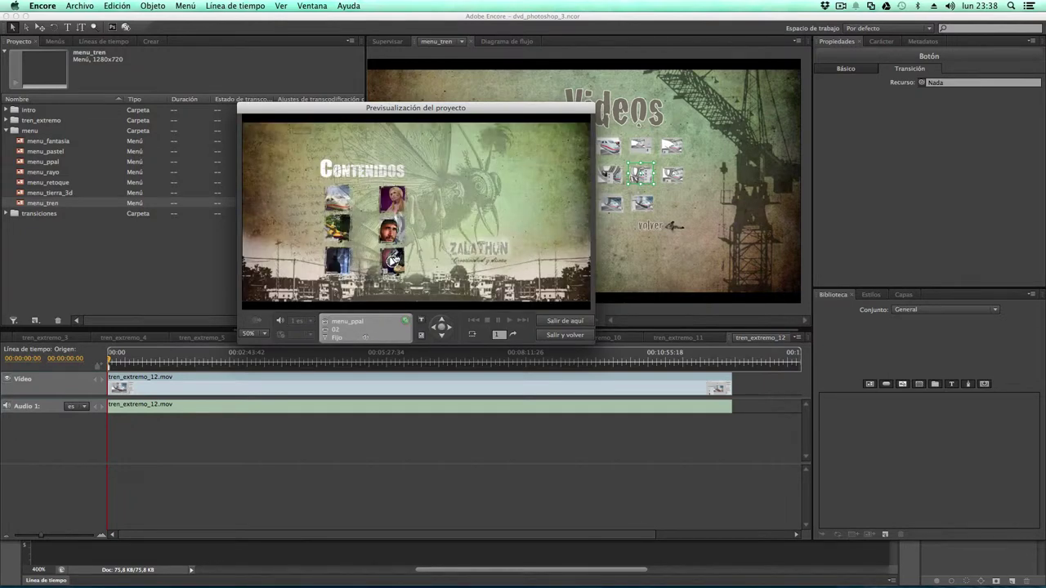
pyautogui.click(337, 201)
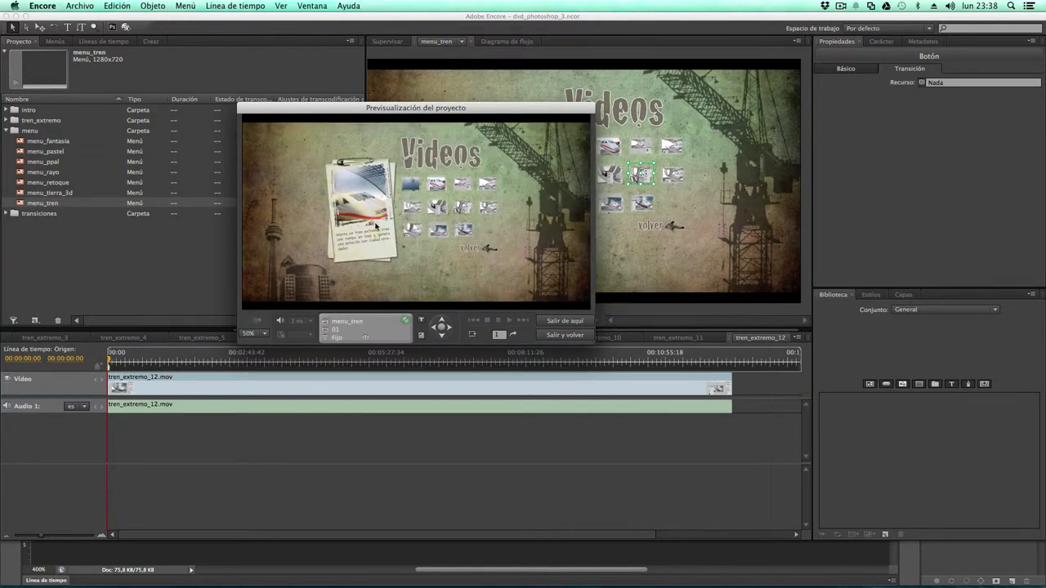
pyautogui.click(437, 189)
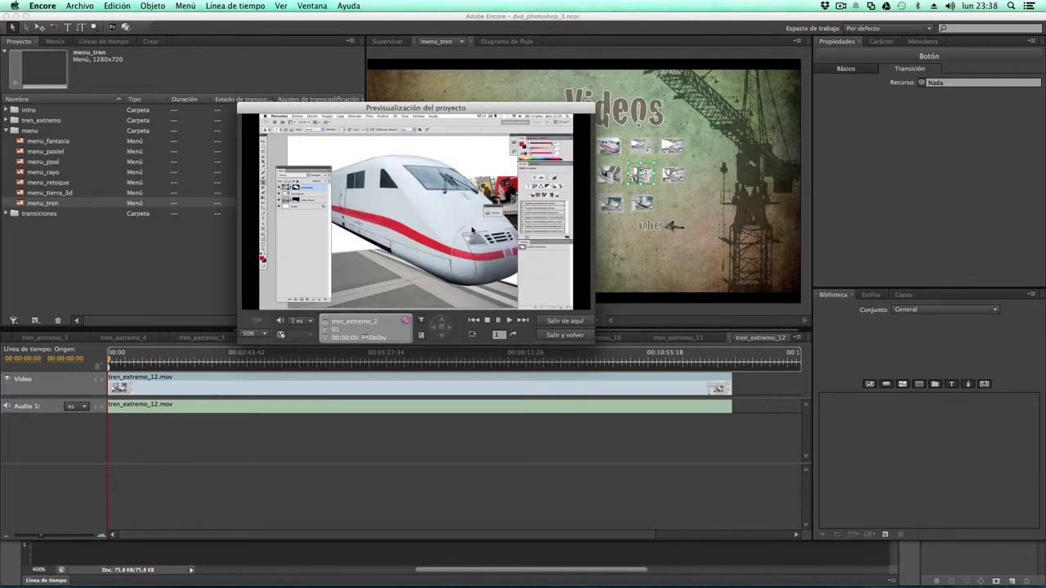
pyautogui.click(555, 323)
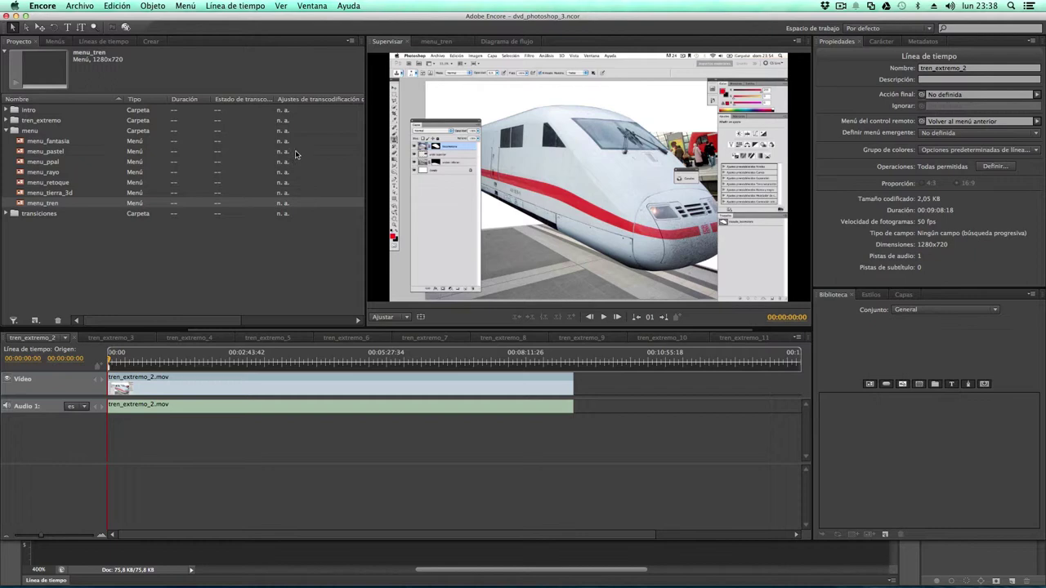
# Return to the menu_tren menu and enable Botones de animación in its motion properties
pyautogui.click(434, 42)
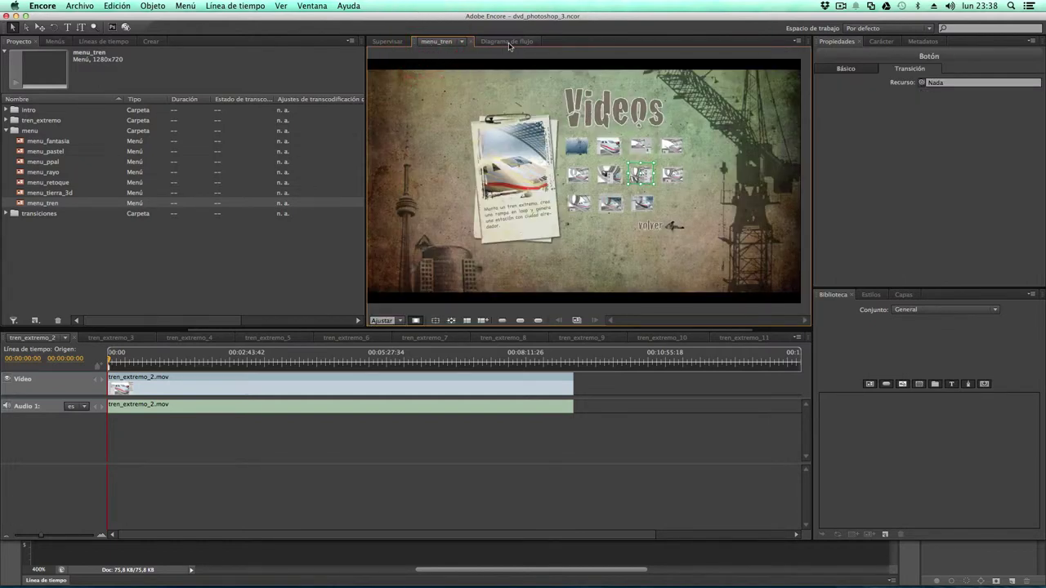
pyautogui.click(447, 97)
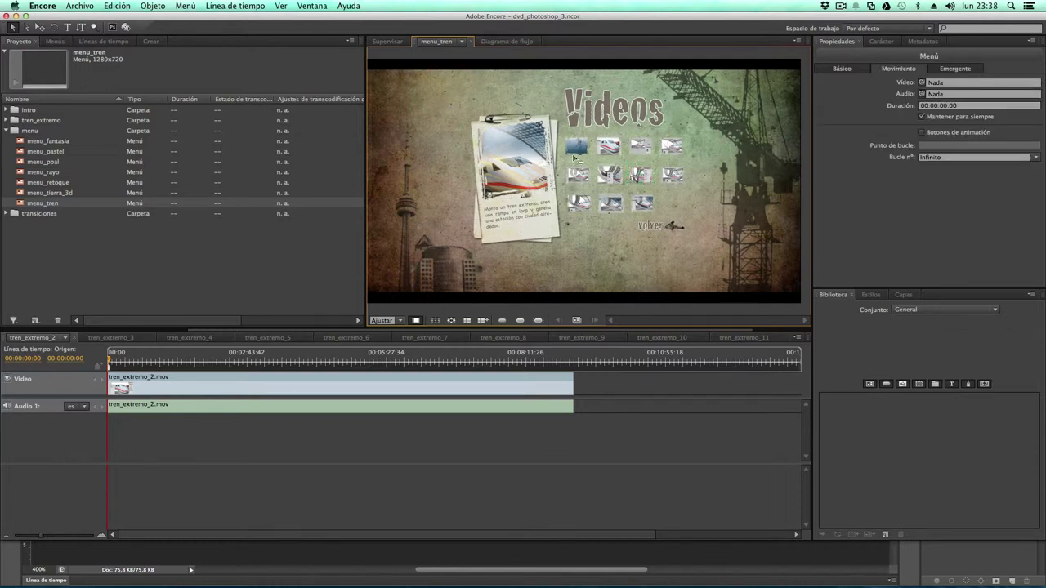
pyautogui.click(922, 133)
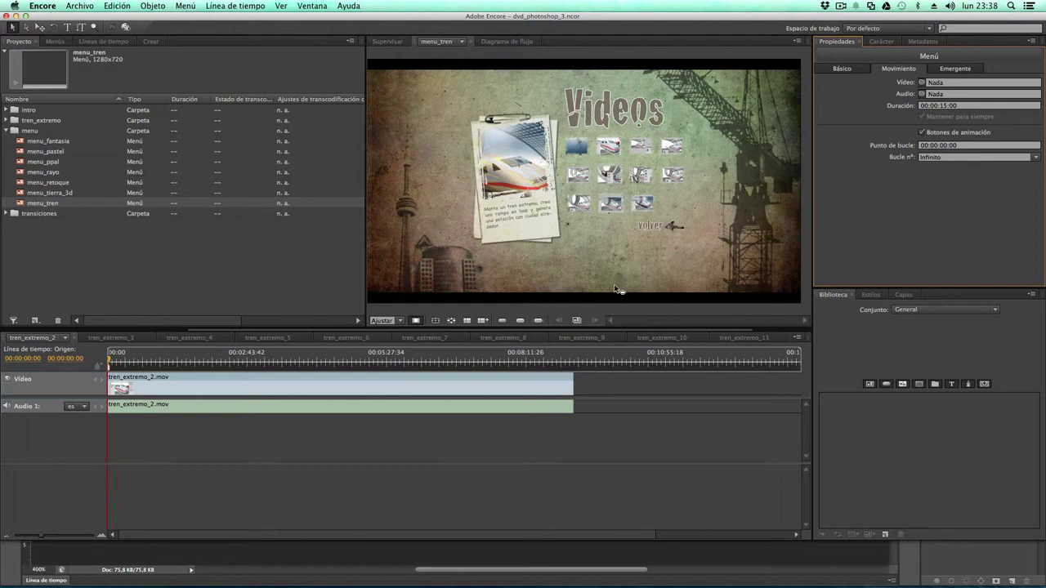
# Enlarge the menu viewer by shrinking the timeline and project areas
pyautogui.moveTo(627, 337); pyautogui.dragTo(642, 427)
pyautogui.moveTo(370, 256); pyautogui.dragTo(99, 232)
pyautogui.click(117, 234)
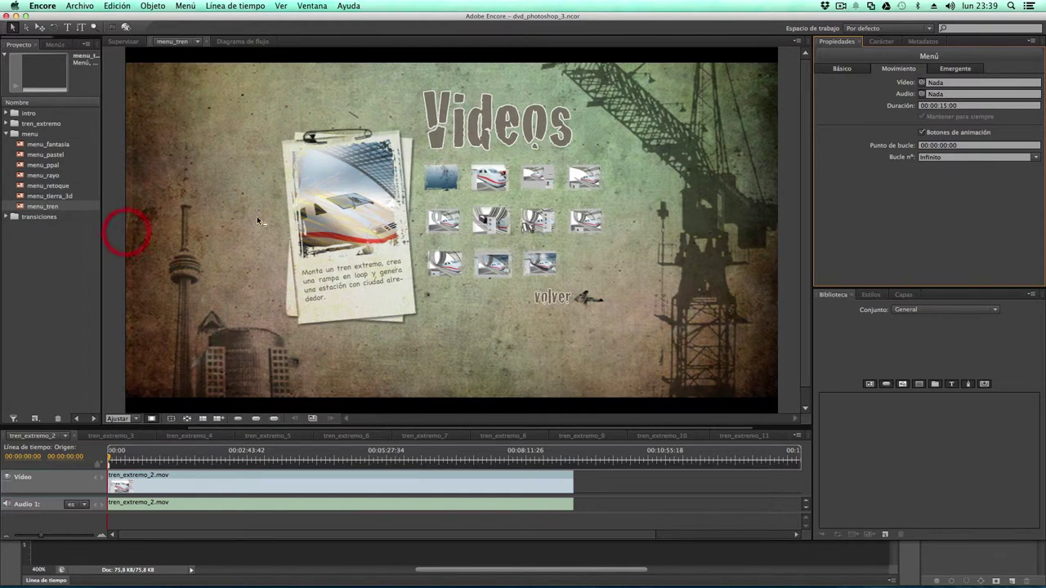
# Select the first scene button in menu_tren and examine its basic properties, including its timeline link
pyautogui.click(441, 184)
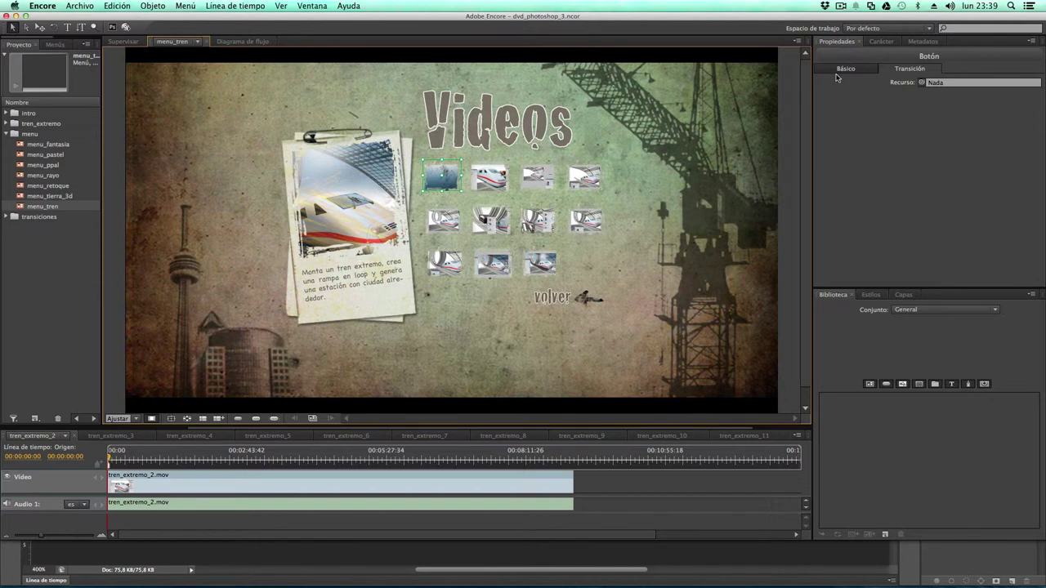
pyautogui.click(836, 41)
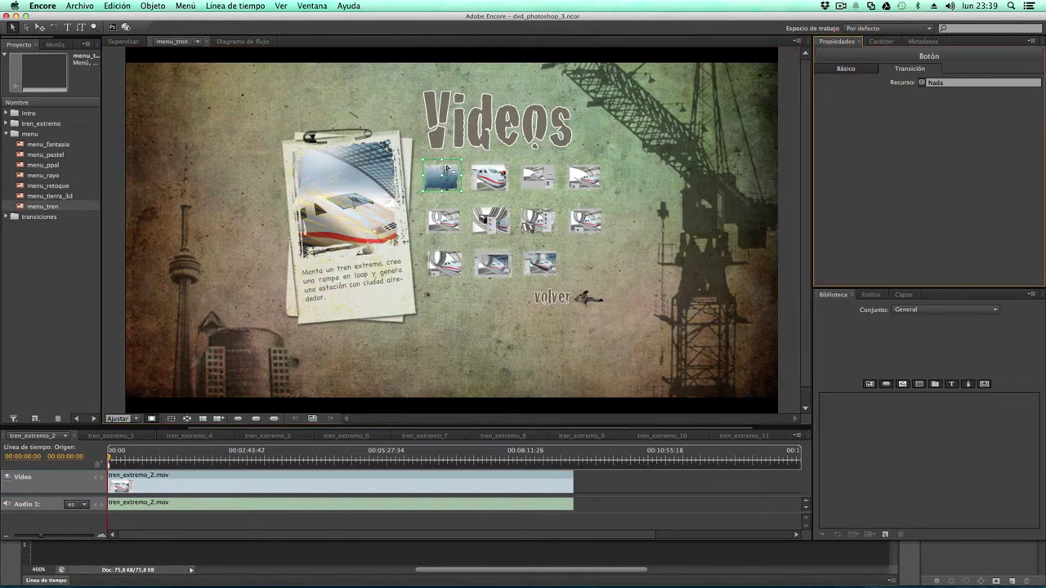
pyautogui.click(439, 183)
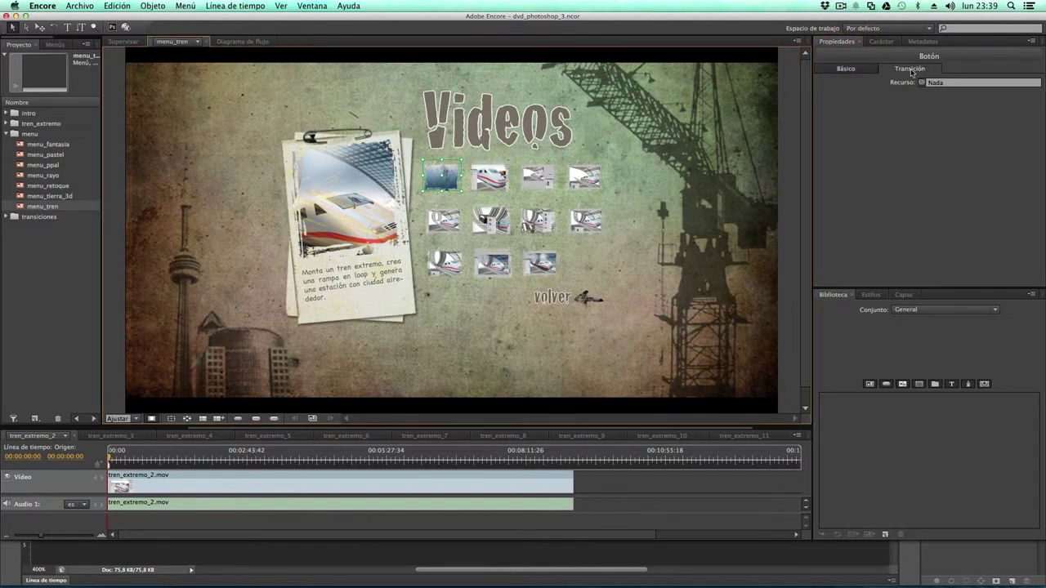
pyautogui.click(860, 72)
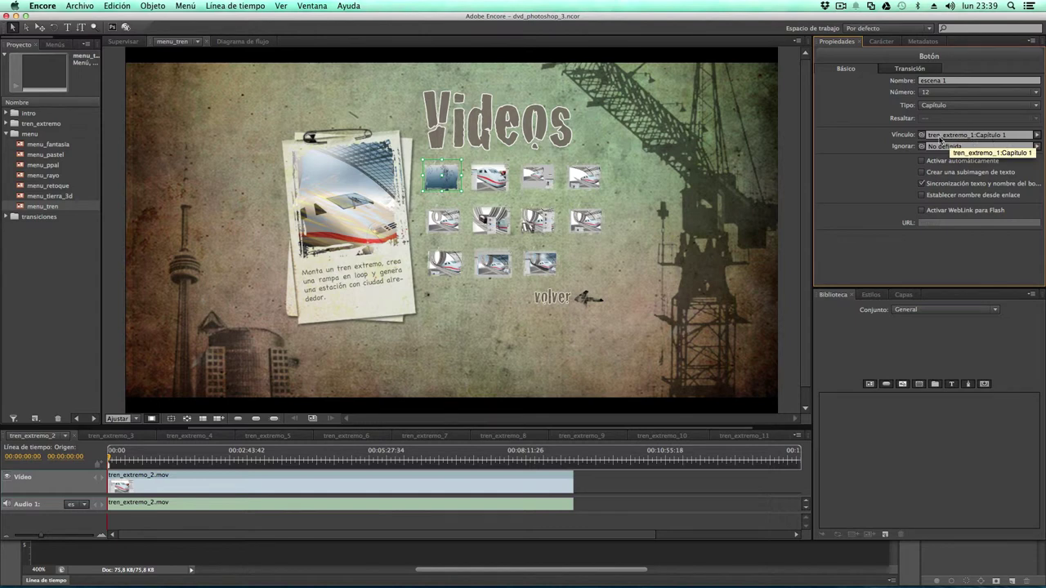
# Open the tren_extremo_1 timeline from the tren_extremo folder and select its Capítulo 1 marker at the start
pyautogui.click(6, 134)
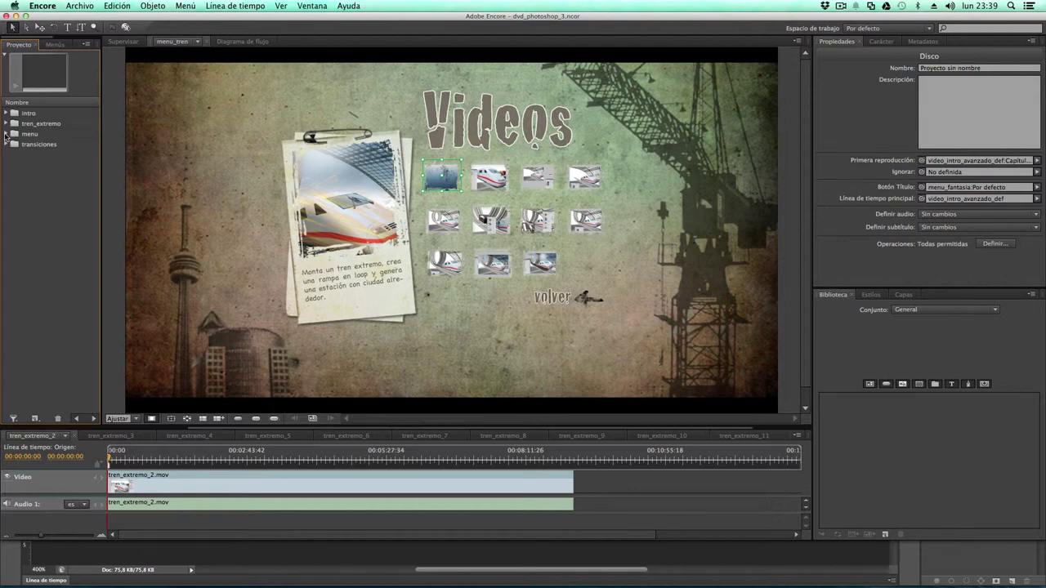
pyautogui.click(7, 123)
pyautogui.click(21, 135)
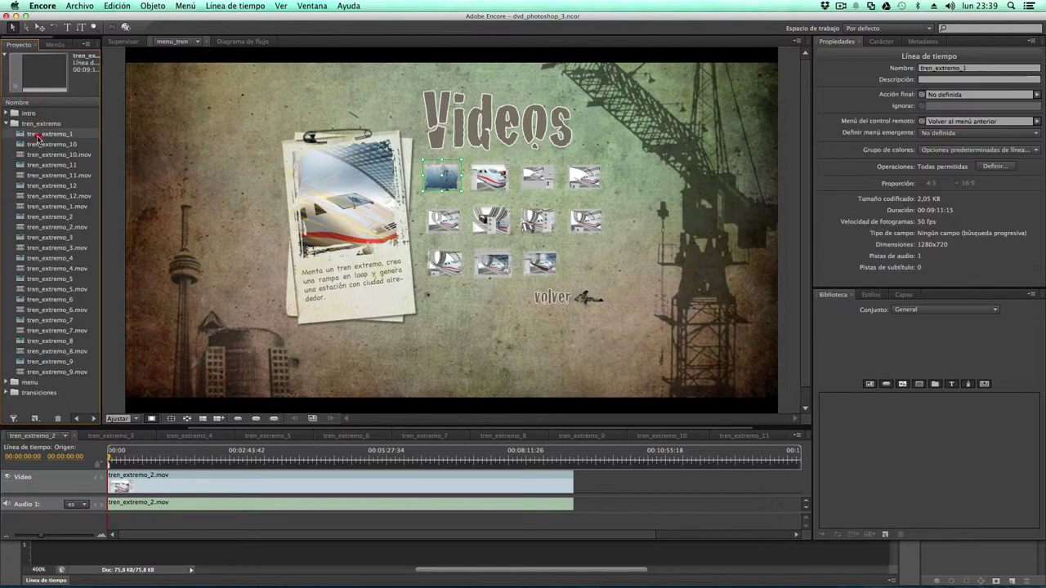
pyautogui.doubleClick(22, 136)
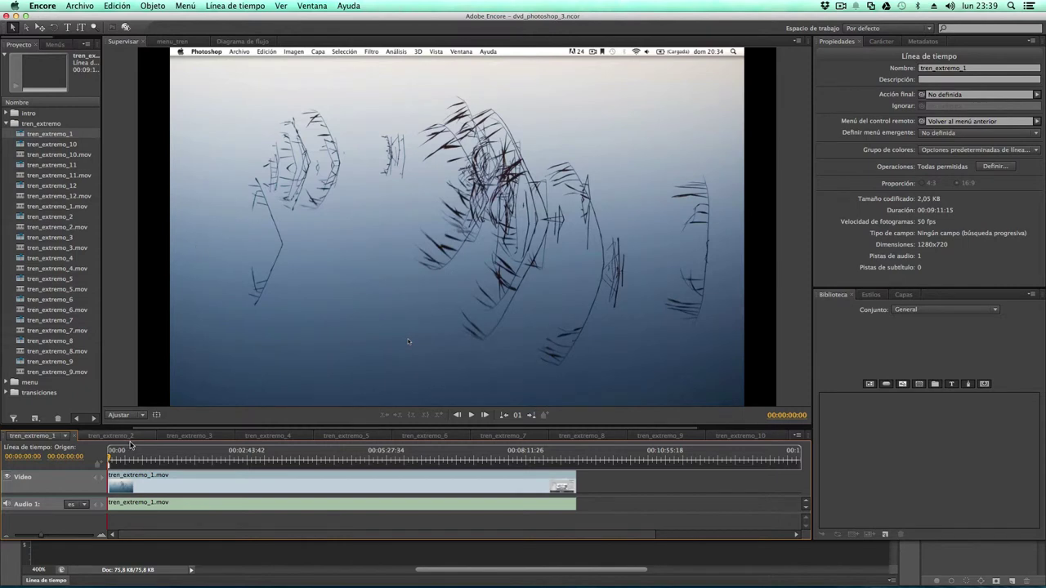
pyautogui.click(109, 466)
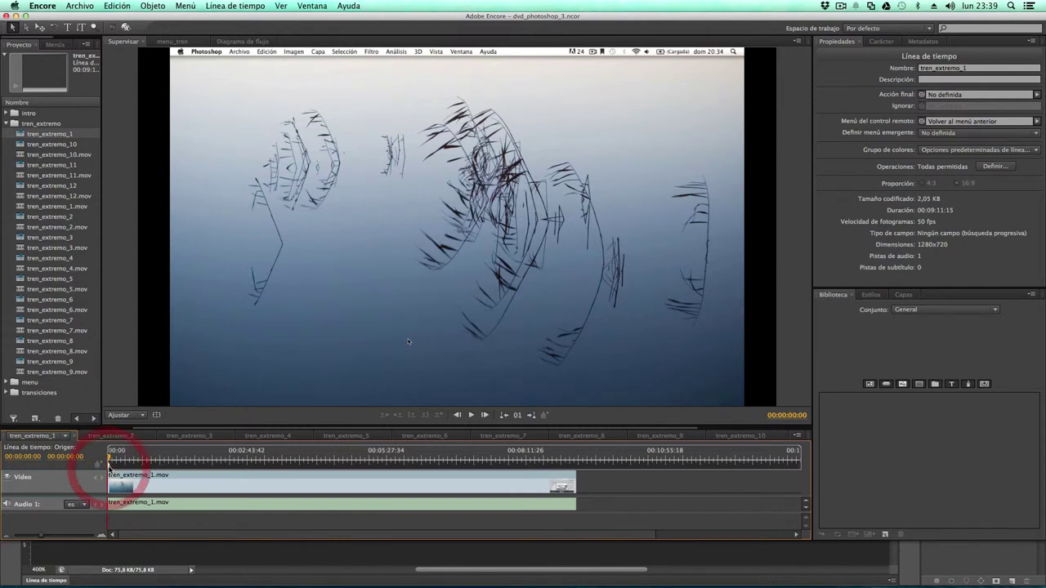
pyautogui.click(110, 466)
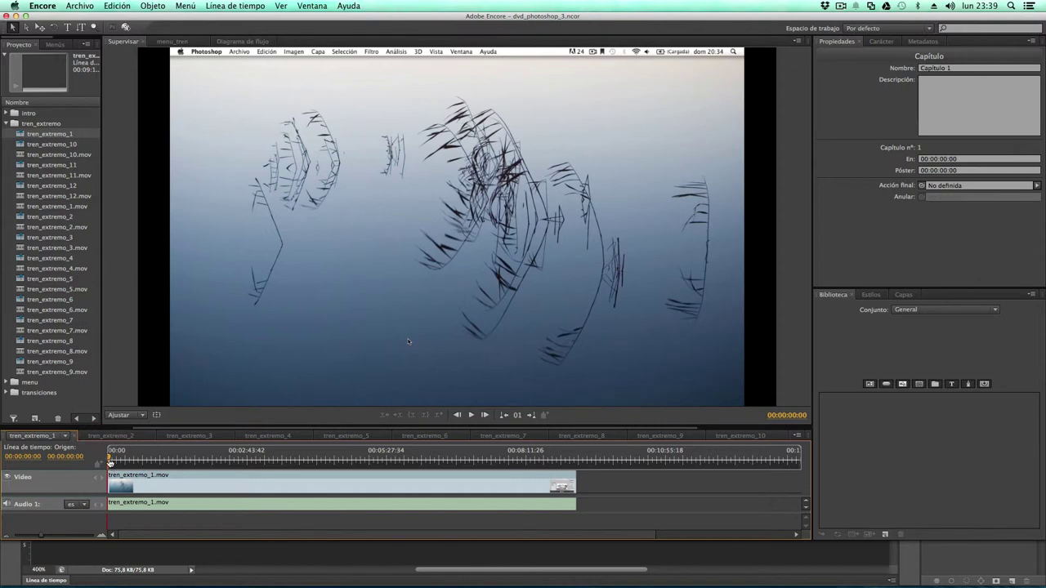
# Scrub the tren_extremo_1 timeline to about 00:00:26 and try to set Capítulo 1's En timecode to 00:00:16:00
pyautogui.moveTo(110, 463); pyautogui.dragTo(130, 462)
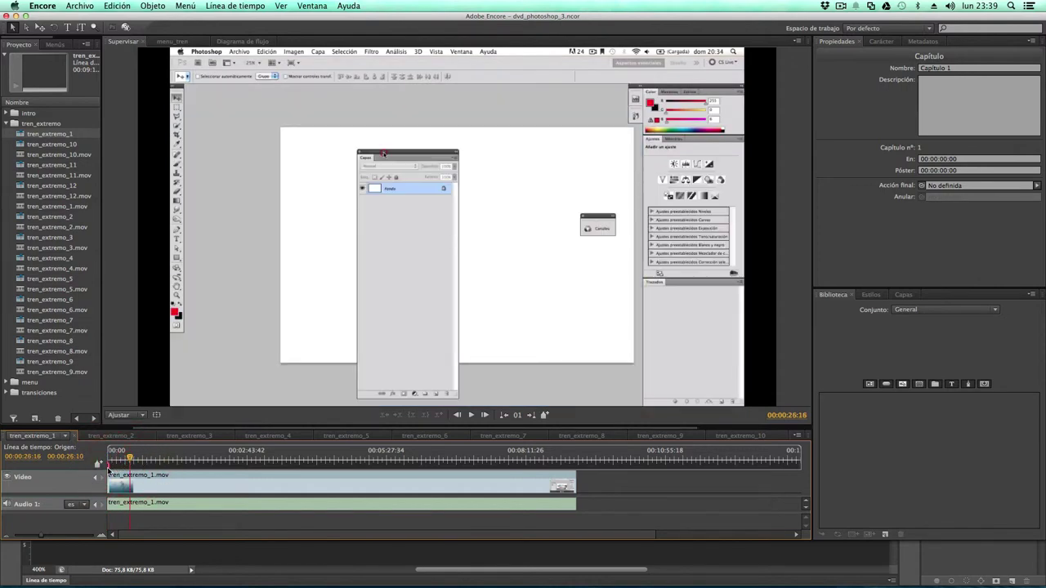
pyautogui.click(109, 465)
pyautogui.click(946, 160)
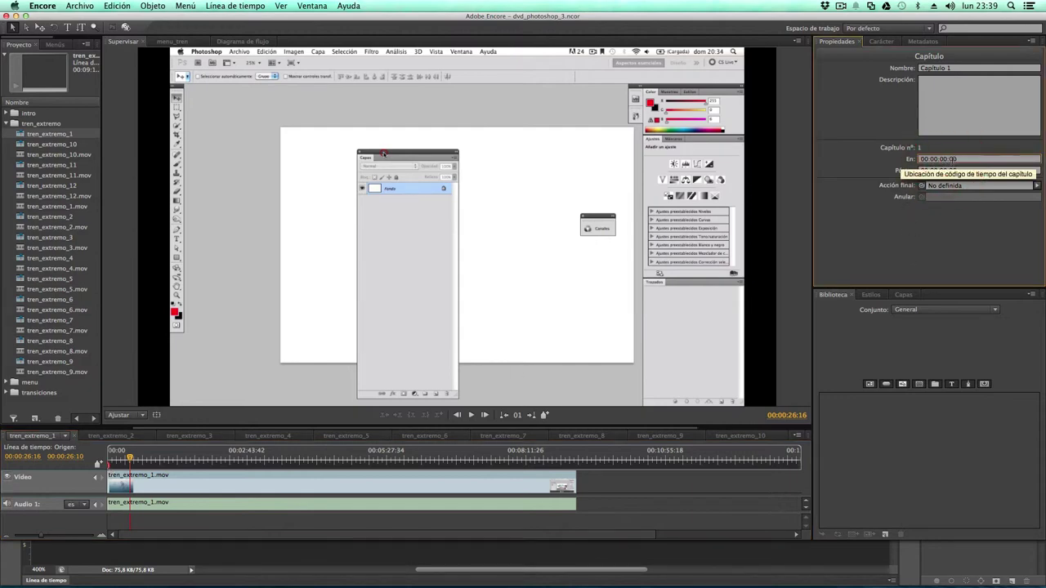
pyautogui.click(944, 159)
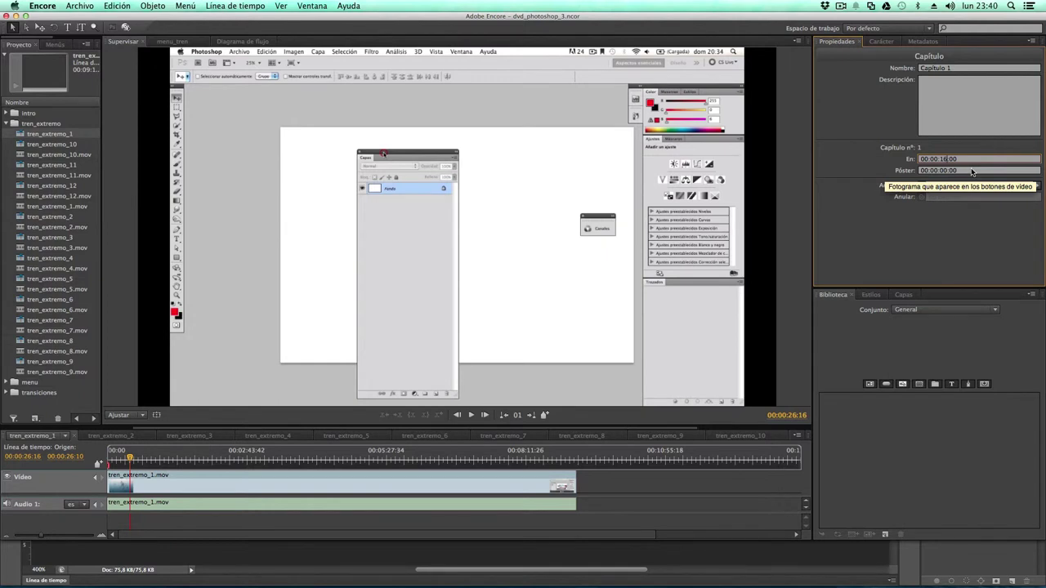
# Set Capítulo 1's Póster timecode to 00:00:16:00 and view the video frame near that point
pyautogui.click(947, 171)
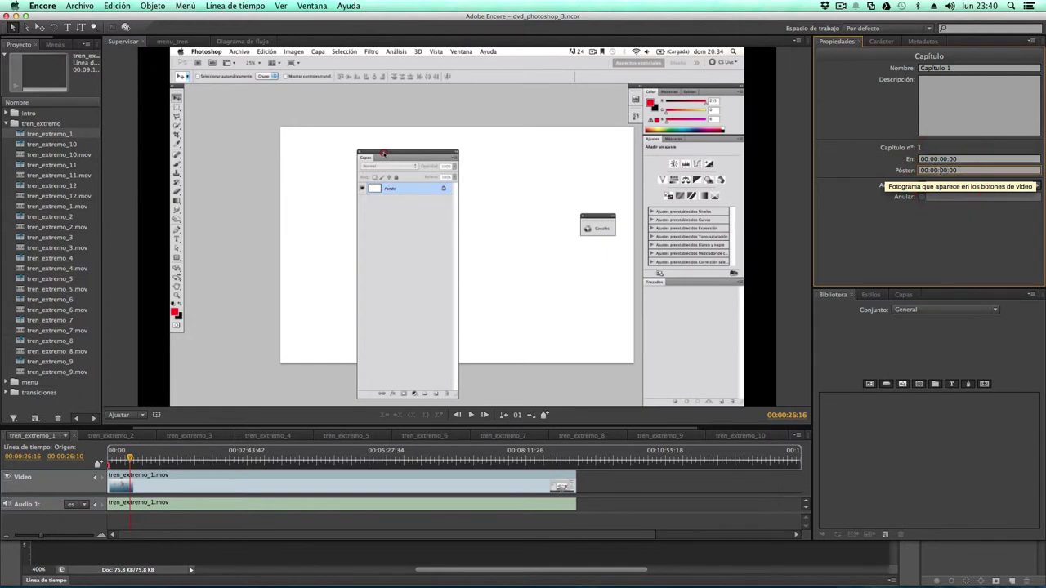
pyautogui.click(944, 170)
pyautogui.click(946, 170)
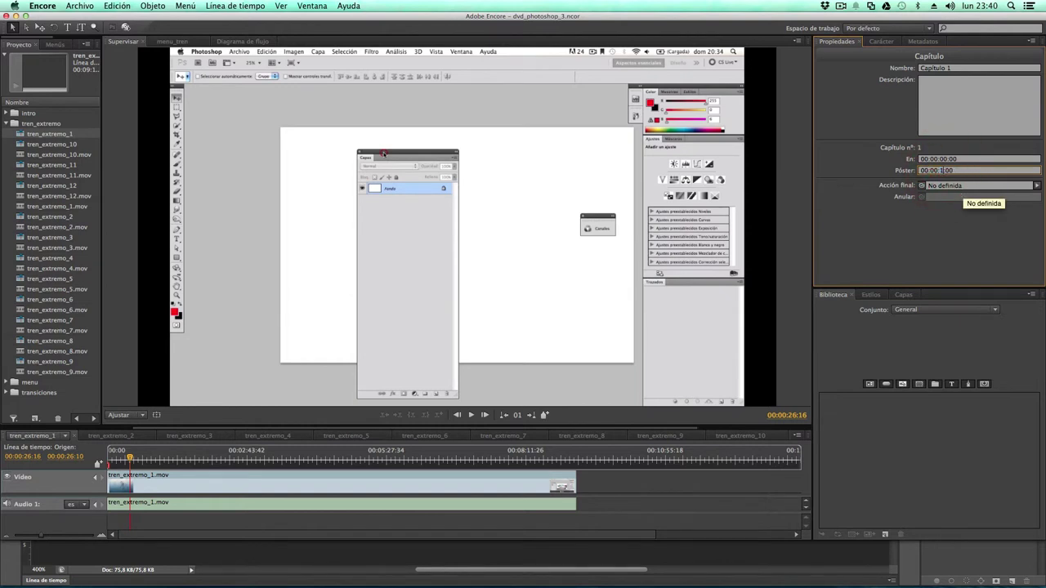
pyautogui.click(973, 159)
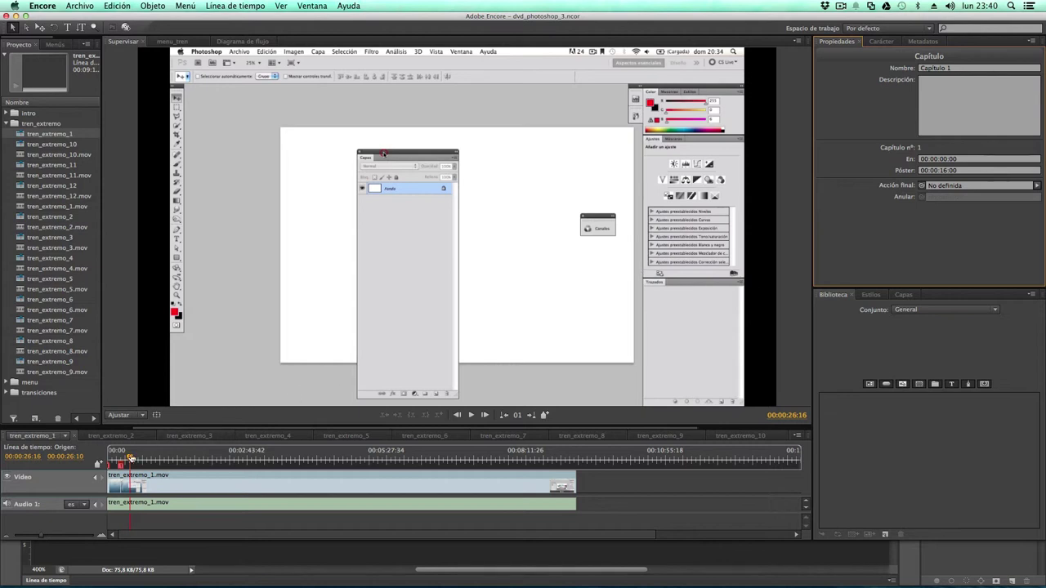
pyautogui.click(123, 460)
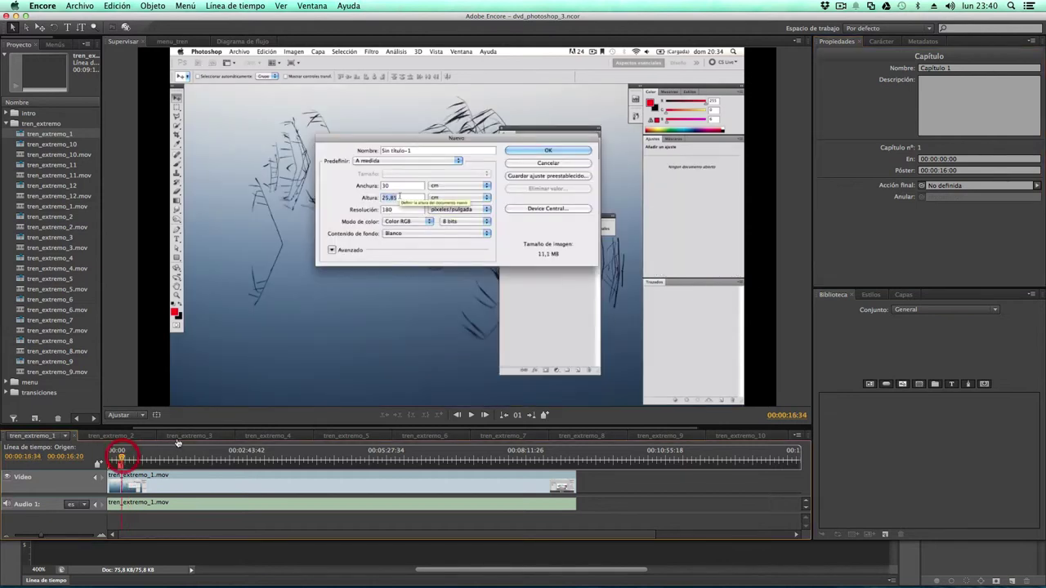
# Set Capítulo 1's Póster timecode to 00:00:46:00 and move the playhead to that poster frame
pyautogui.click(946, 172)
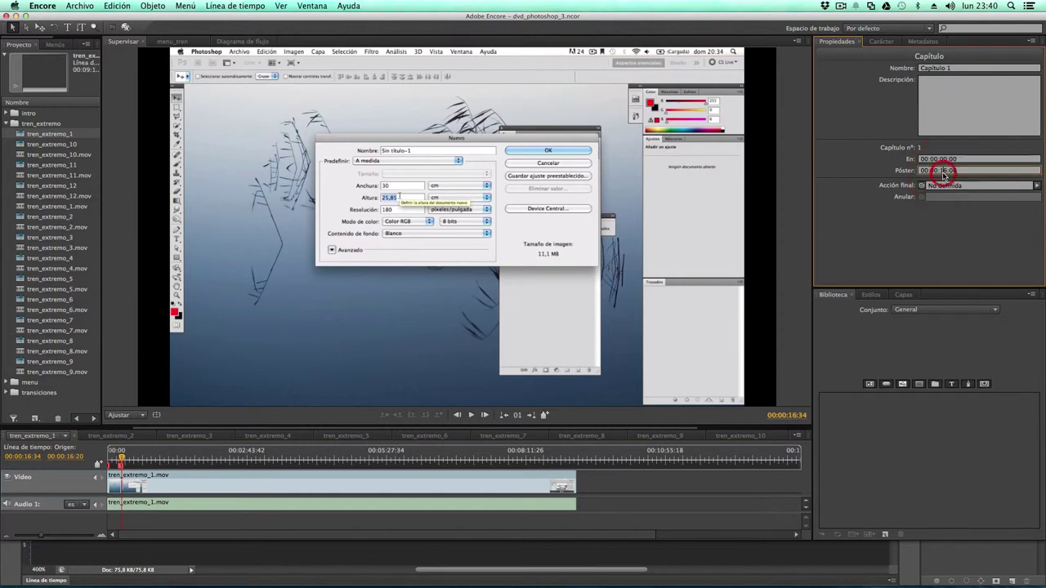
pyautogui.click(943, 171)
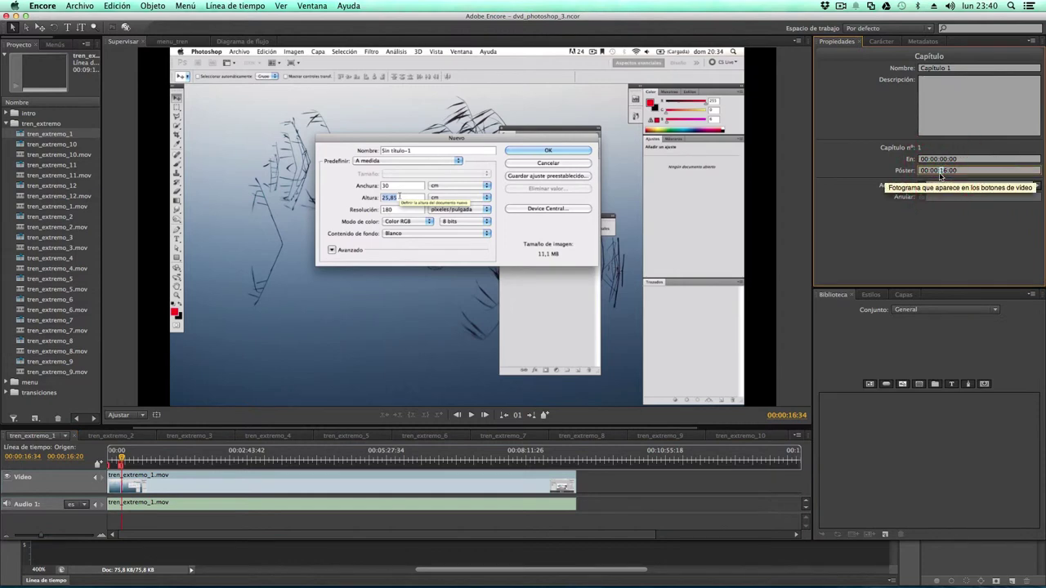
pyautogui.click(940, 239)
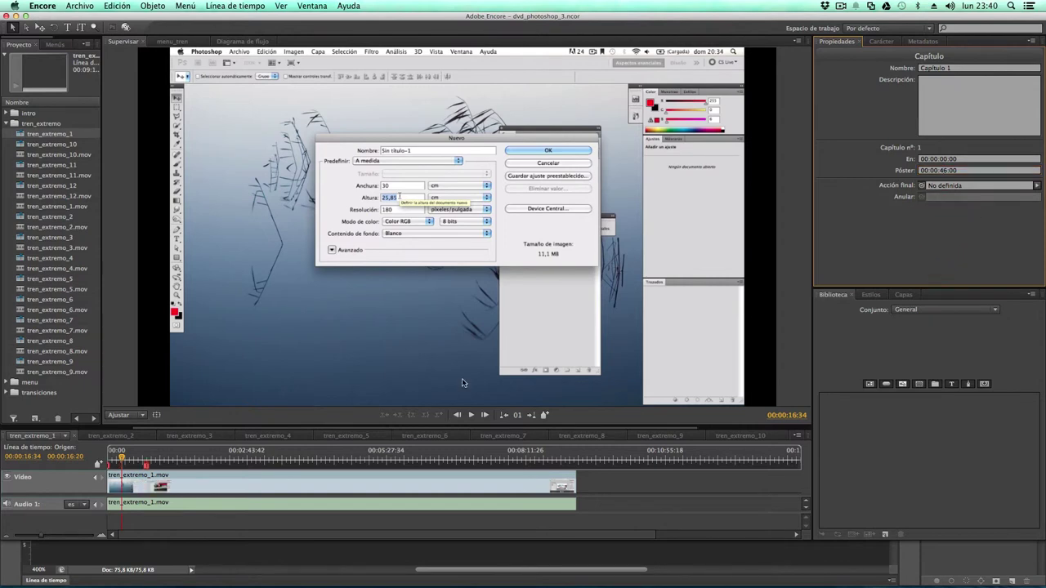
pyautogui.click(146, 459)
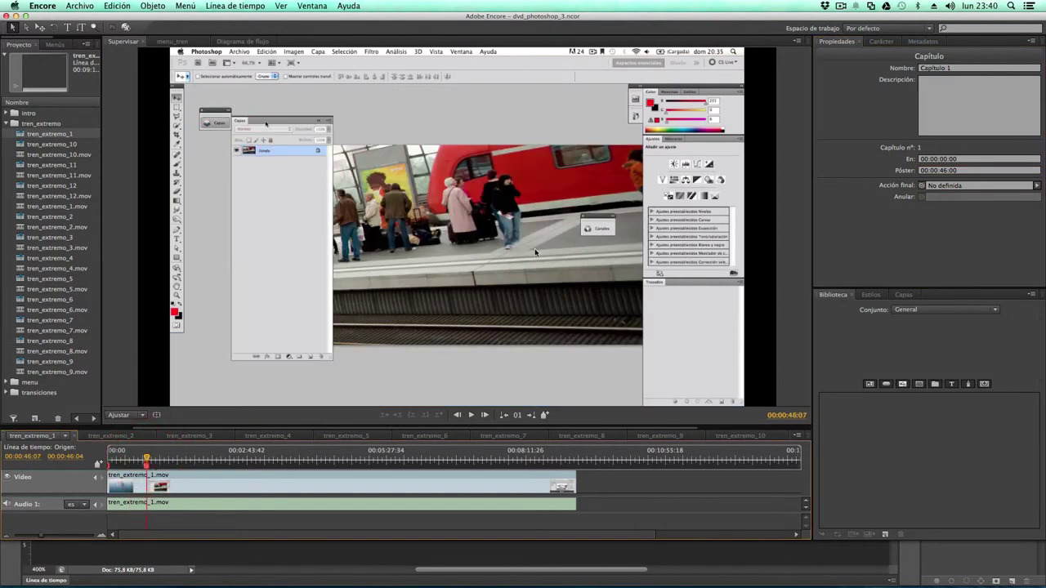
# Return to the menu_tren menu, check the escena 1 button's thumbnail, and save the project
pyautogui.click(181, 42)
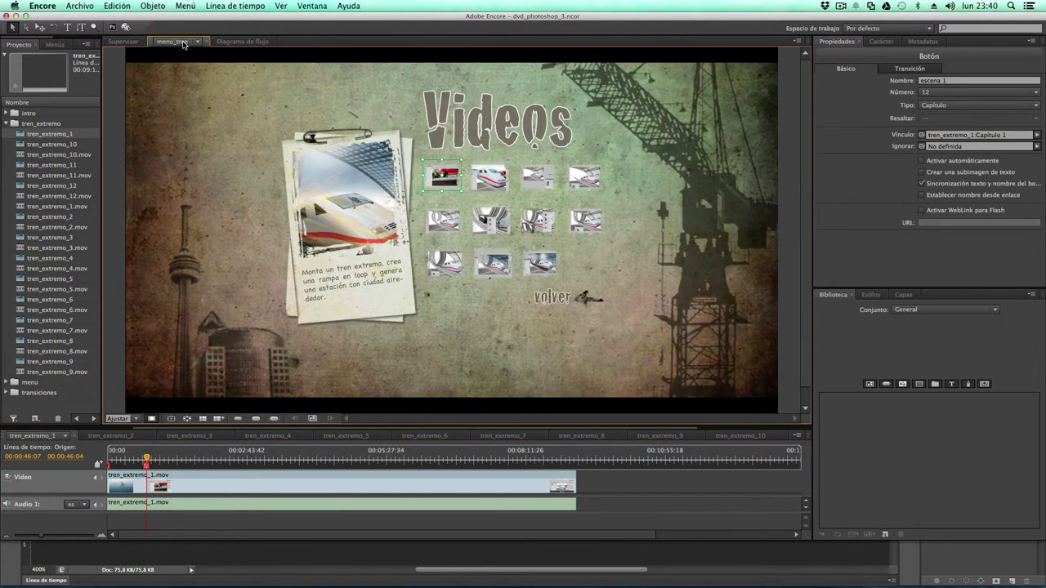
pyautogui.click(689, 229)
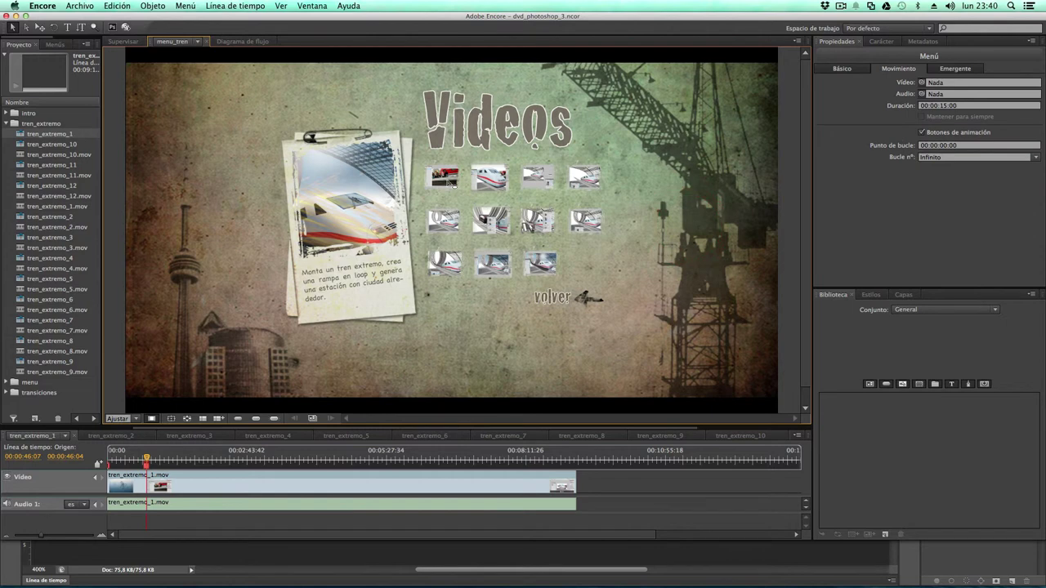
pyautogui.click(449, 186)
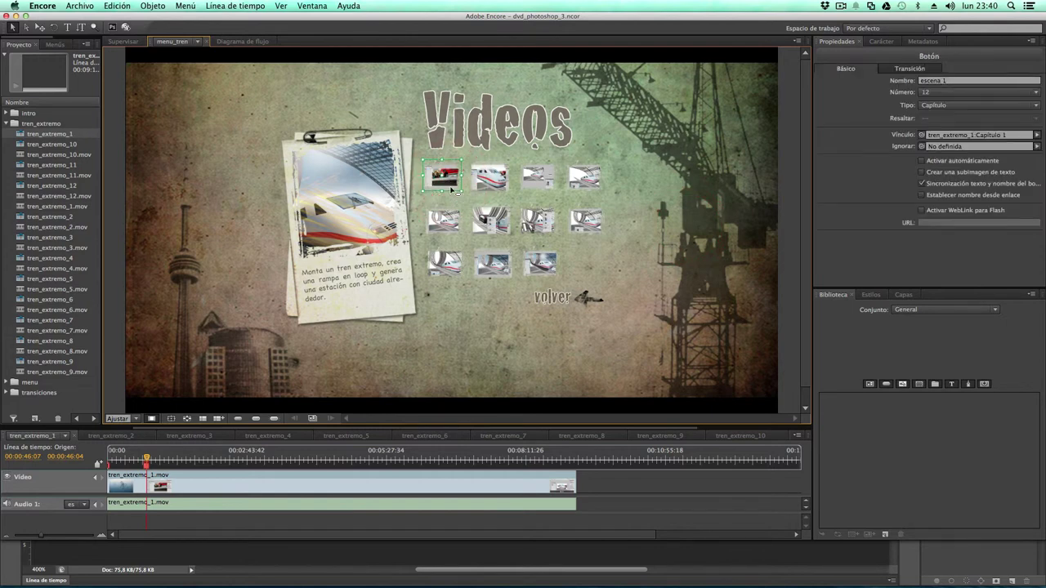
pyautogui.press('super+s')
# Preview the project, going between the Contenidos menu and the train videos menu to check the animated buttons, and exit the preview
pyautogui.click(124, 28)
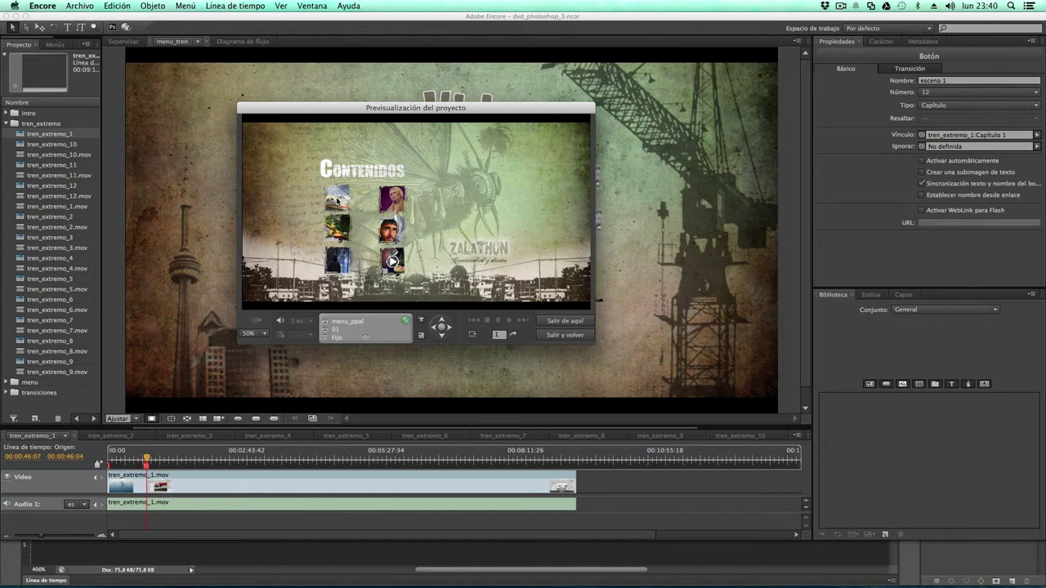
pyautogui.click(486, 214)
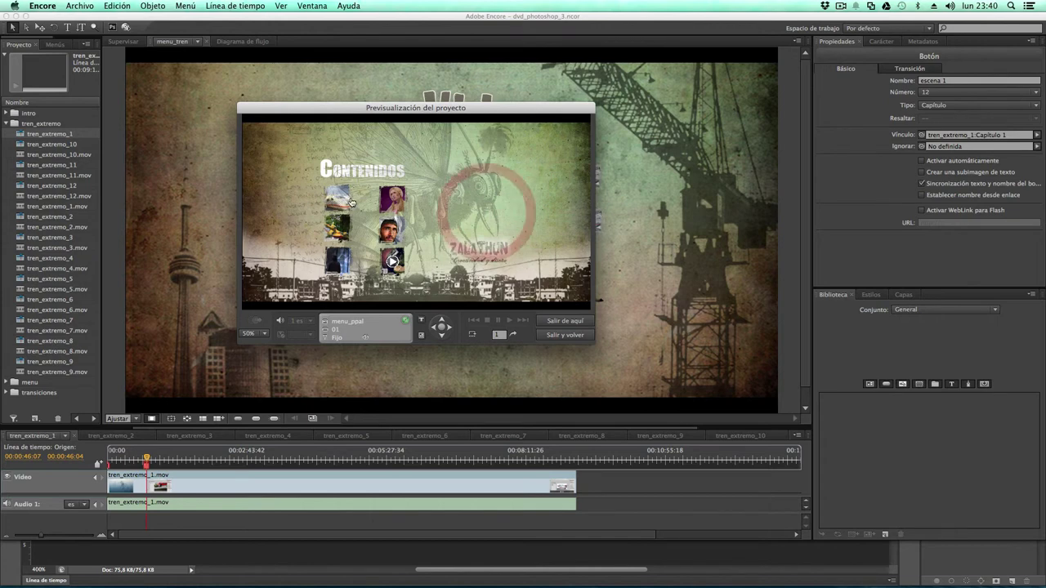
pyautogui.click(338, 199)
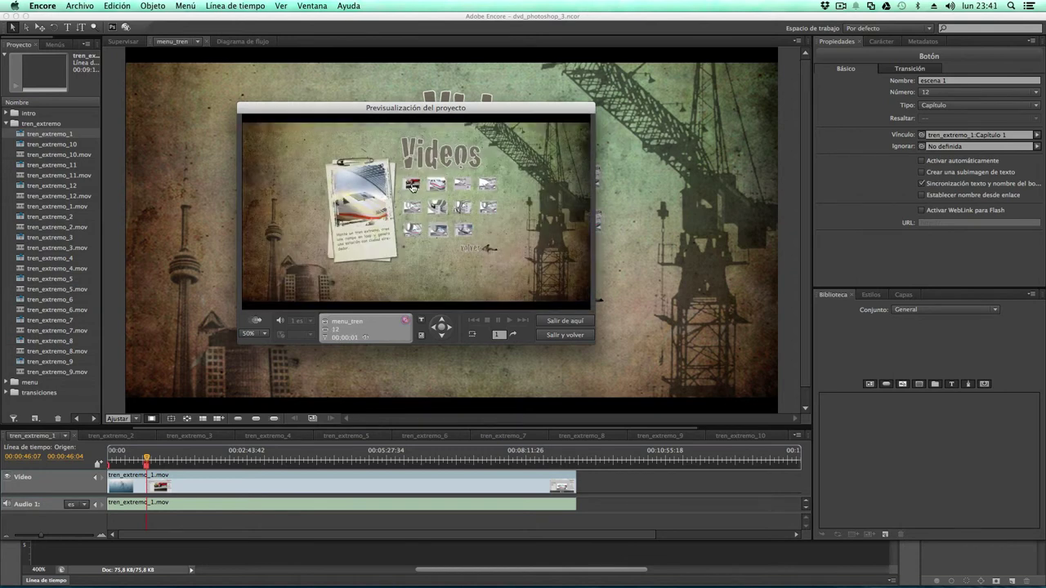
pyautogui.click(468, 253)
pyautogui.click(338, 206)
pyautogui.click(489, 253)
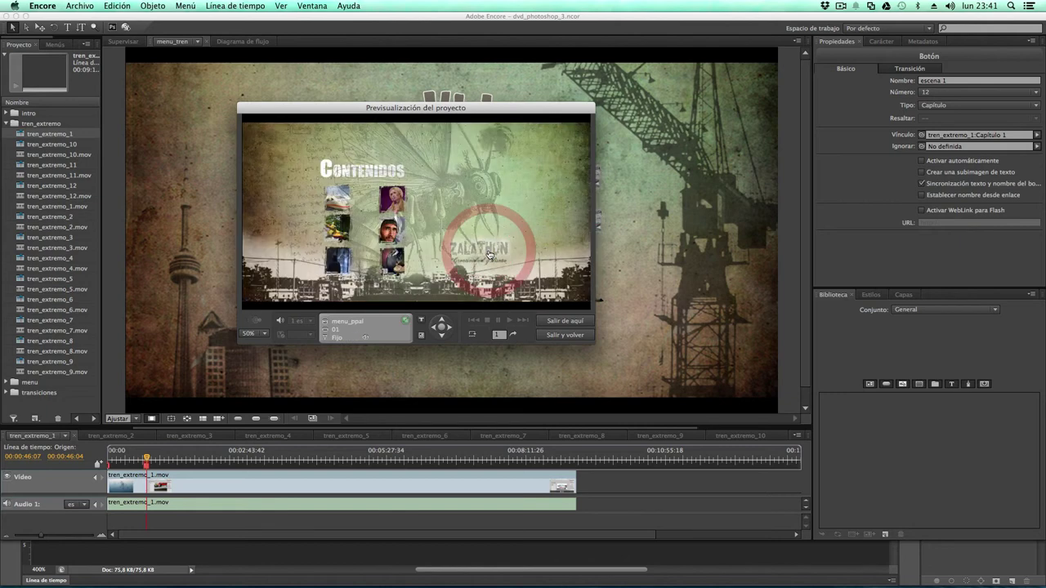
pyautogui.click(565, 335)
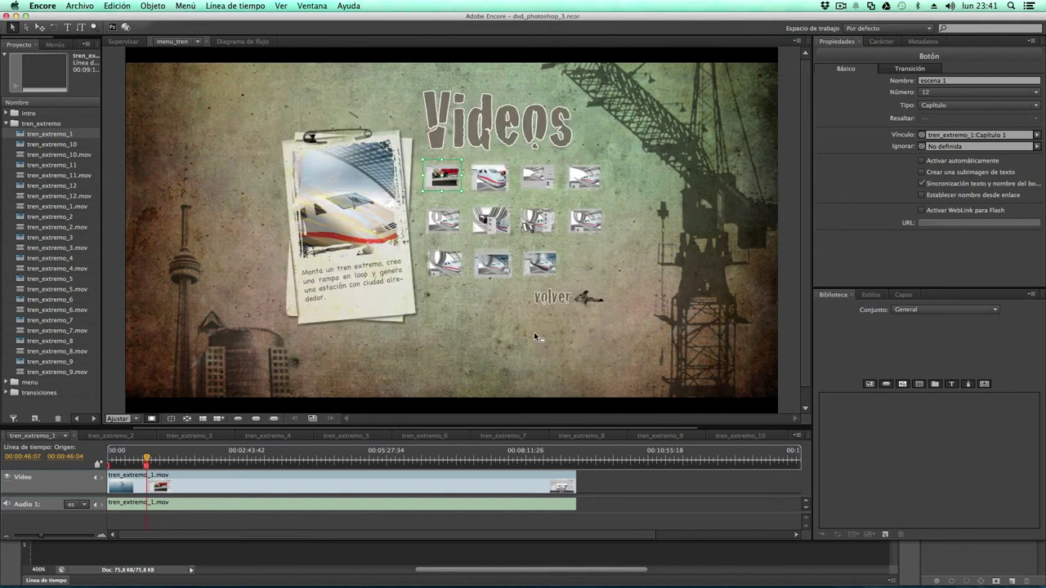
# Collapse the tren_extremo folder in the project and select it
pyautogui.click(534, 332)
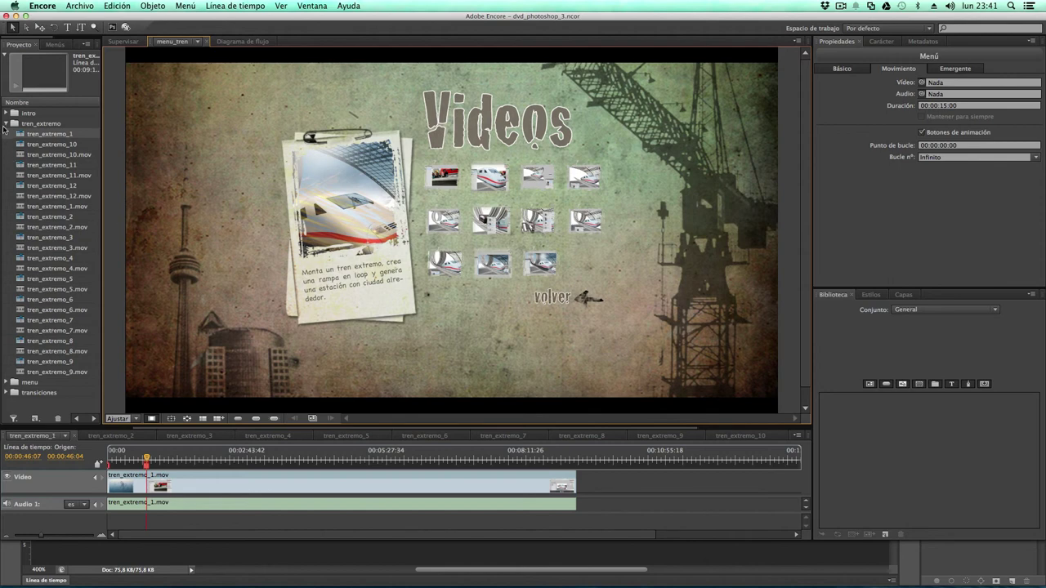
pyautogui.click(6, 125)
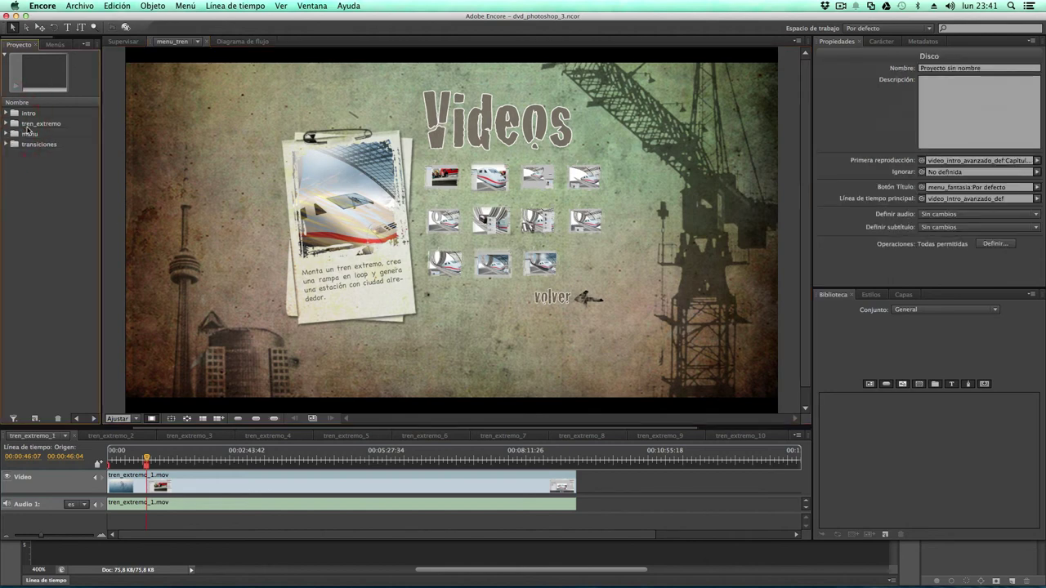
pyautogui.click(30, 126)
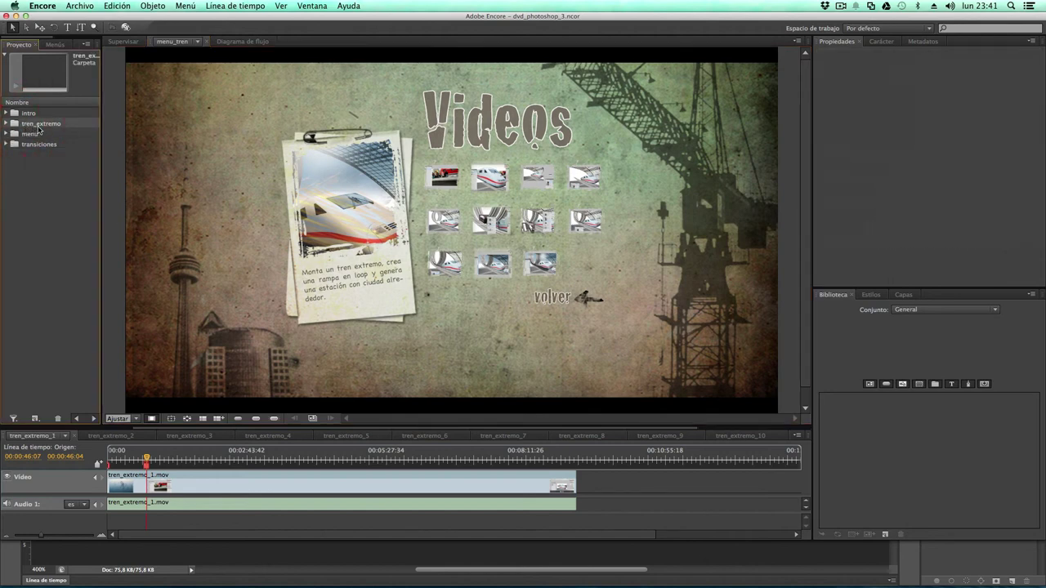